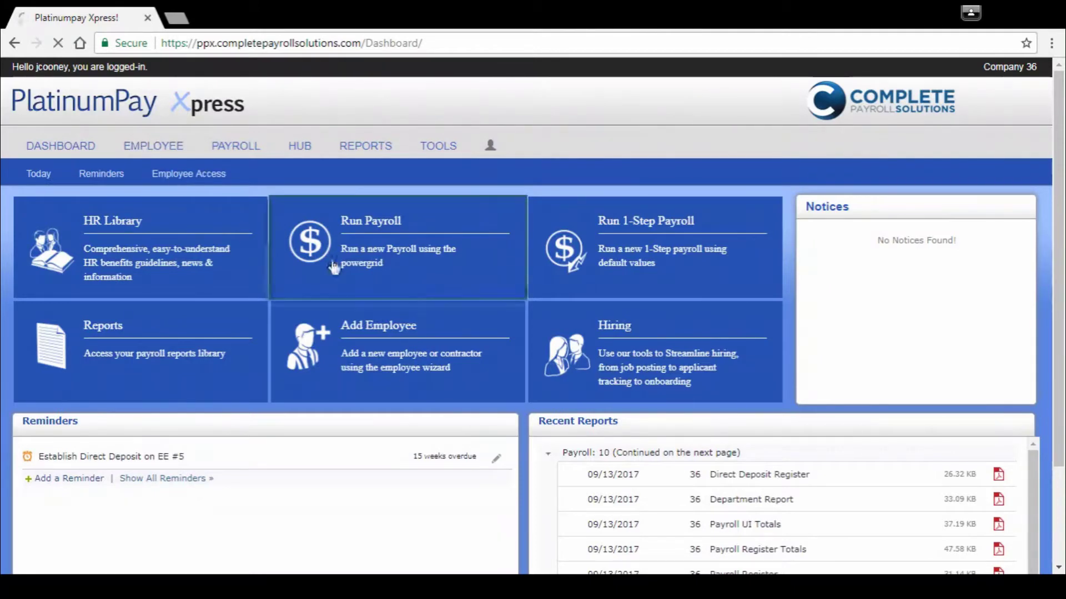
Open employee #3 from All Employees and look over their Personal, Status and Pay details
{"action": "left_click", "coordinate": [345, 288]}
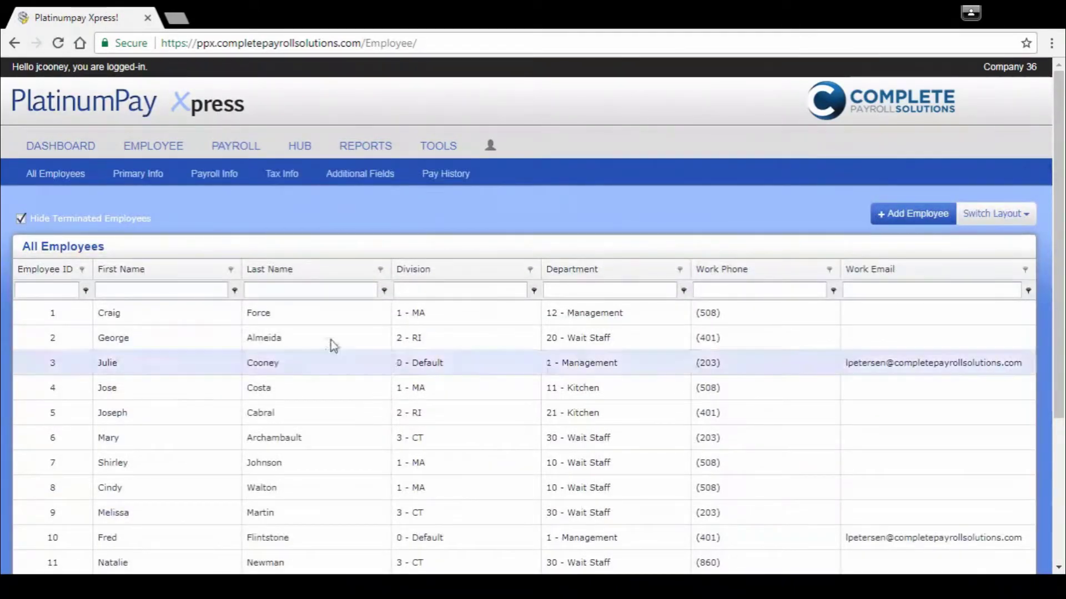
{"action": "left_click", "coordinate": [125, 364]}
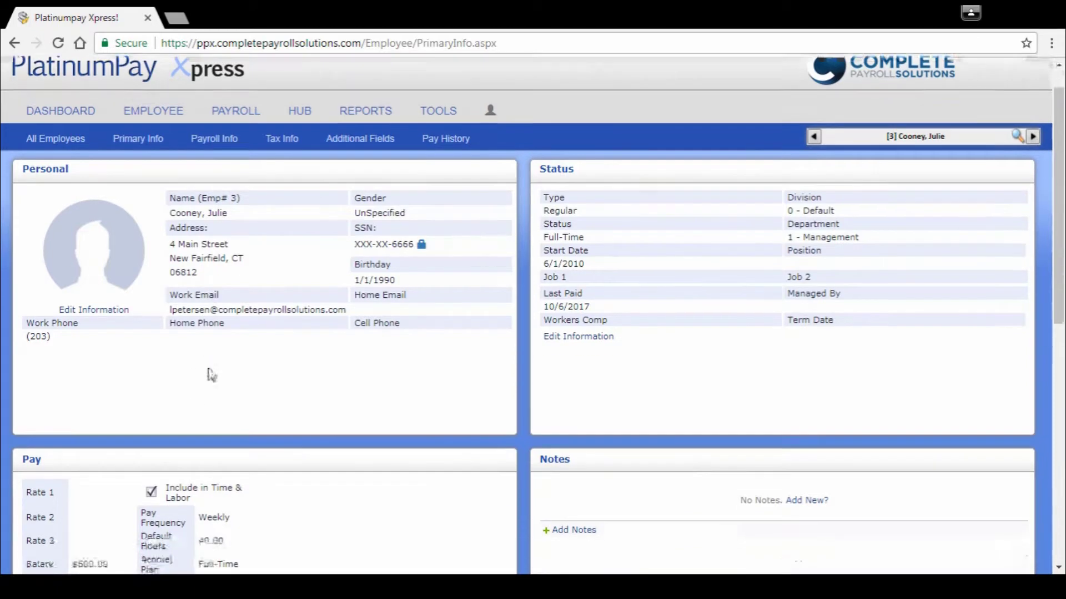
{"action": "scroll", "coordinate": [210, 355], "scroll_direction": "down", "scroll_amount": 3}
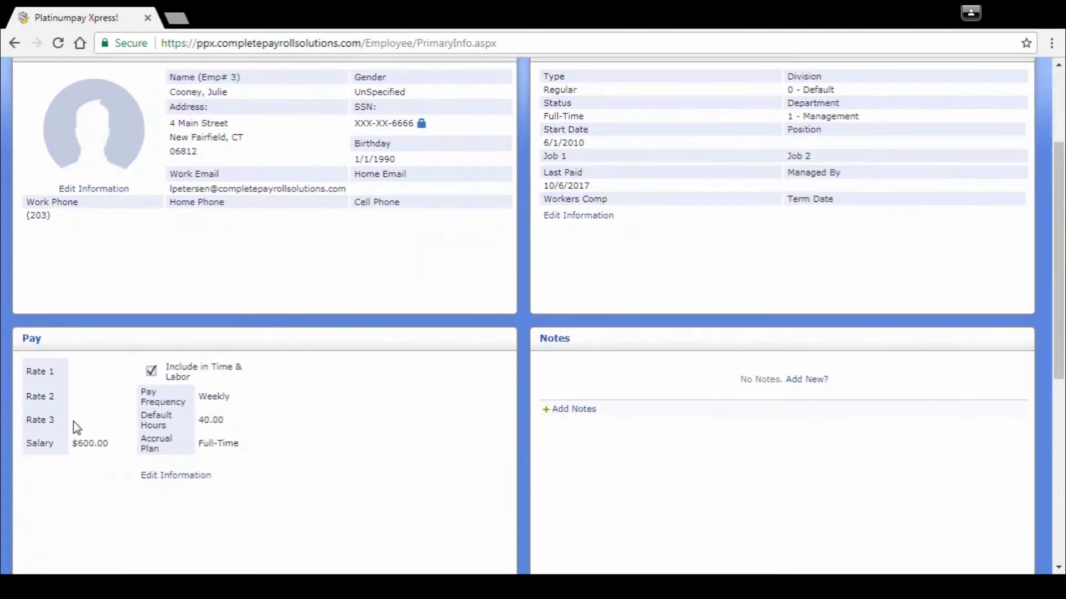
{"action": "scroll", "coordinate": [596, 452], "scroll_direction": "up", "scroll_amount": 2}
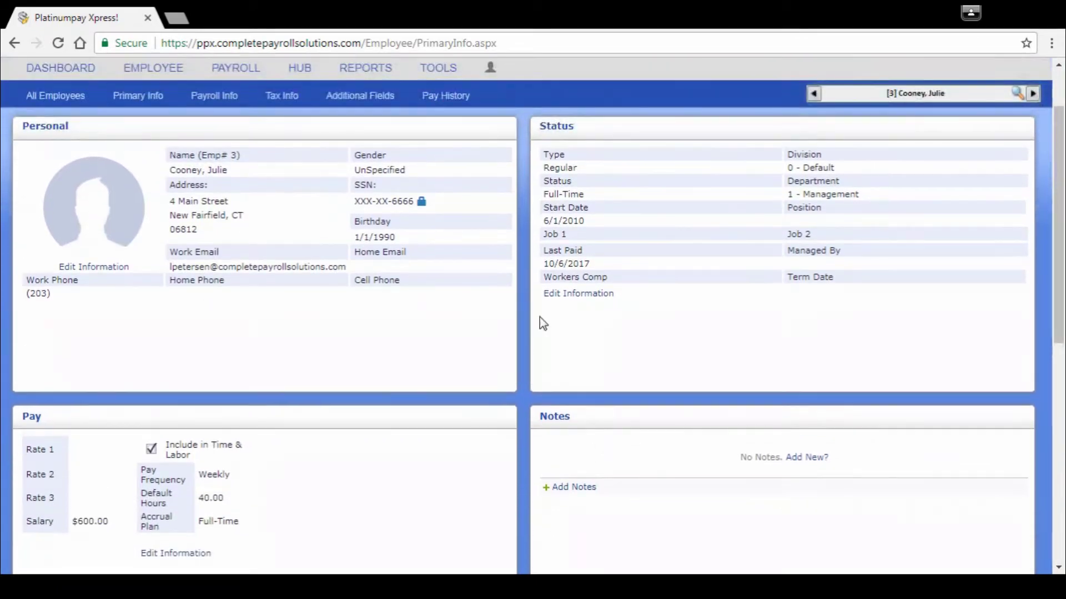
Review employee #3's Payroll Info and Tax Info, ending on the Additional Fields page
{"action": "left_click", "coordinate": [220, 100]}
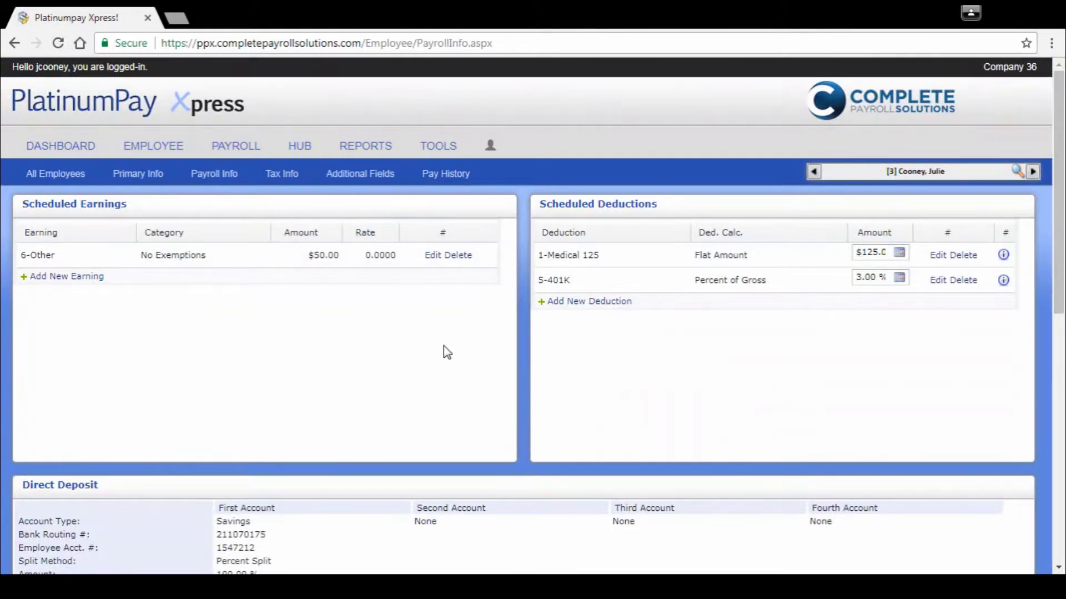
{"action": "scroll", "coordinate": [442, 410], "scroll_direction": "down", "scroll_amount": 1}
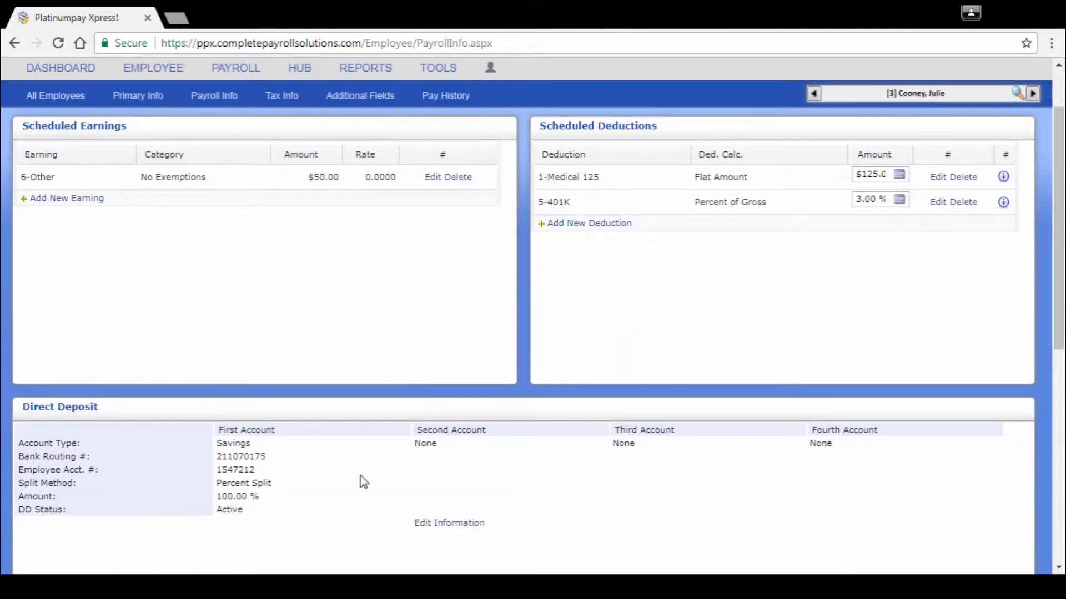
{"action": "scroll", "coordinate": [572, 442], "scroll_direction": "up", "scroll_amount": 1}
{"action": "left_click", "coordinate": [282, 177]}
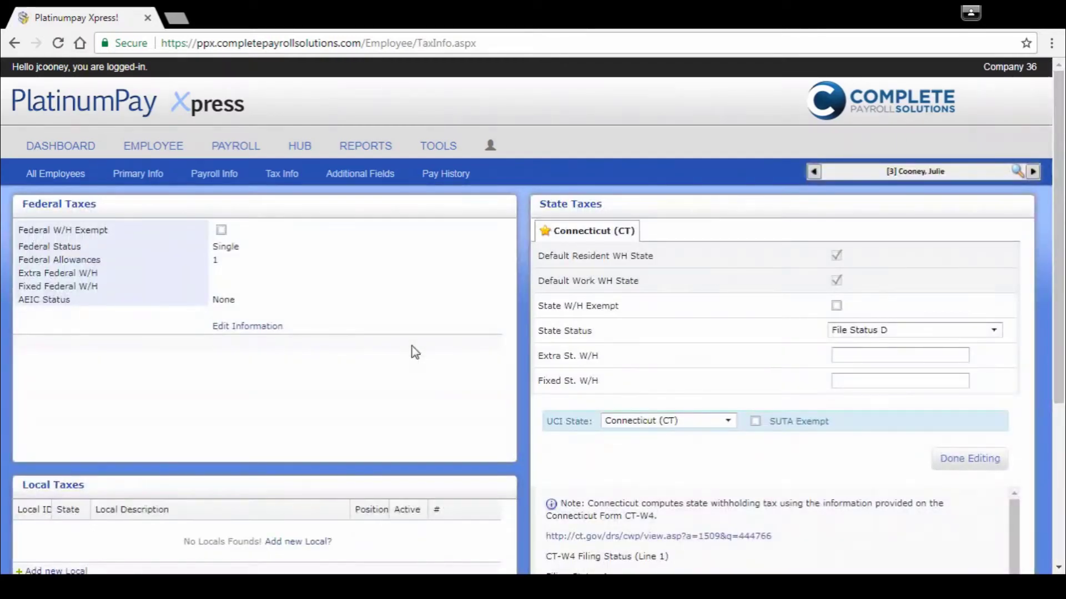
{"action": "left_click", "coordinate": [630, 537]}
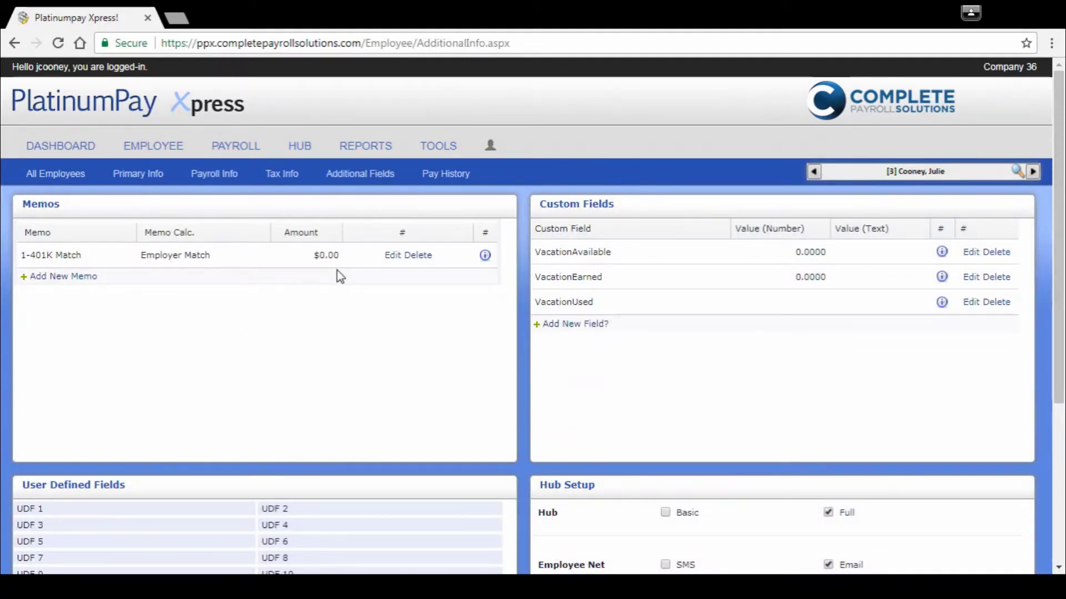
Show employee #3's gross earnings chart and the eight 2017 checks totalling $5,000.00 gross
{"action": "left_click", "coordinate": [458, 175]}
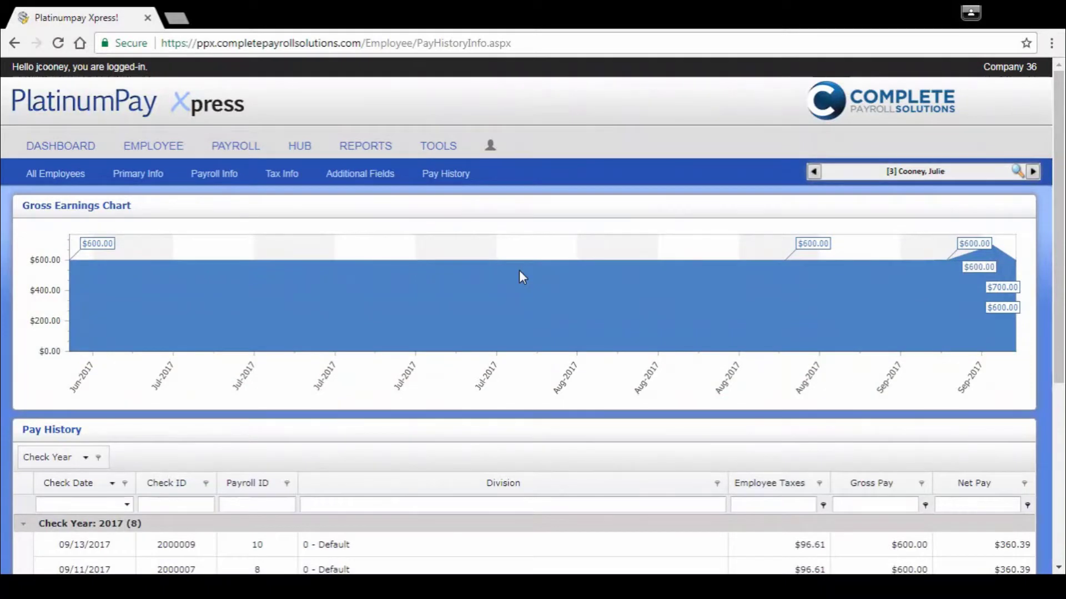
{"action": "mouse_move", "coordinate": [521, 271]}
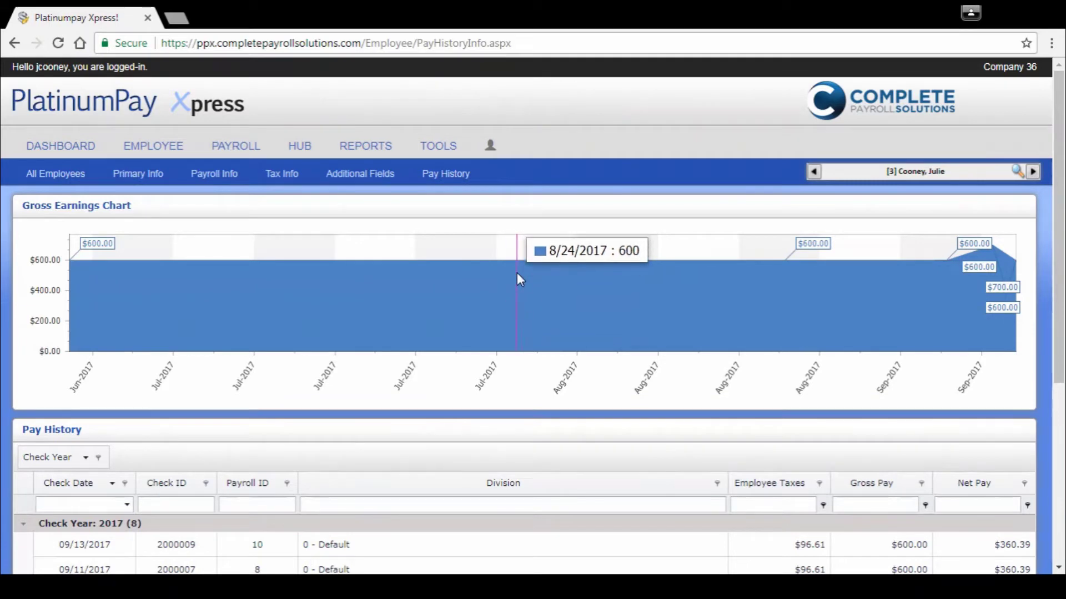
{"action": "scroll", "coordinate": [518, 274], "scroll_direction": "down", "scroll_amount": 1}
{"action": "scroll", "coordinate": [518, 274], "scroll_direction": "down", "scroll_amount": 1}
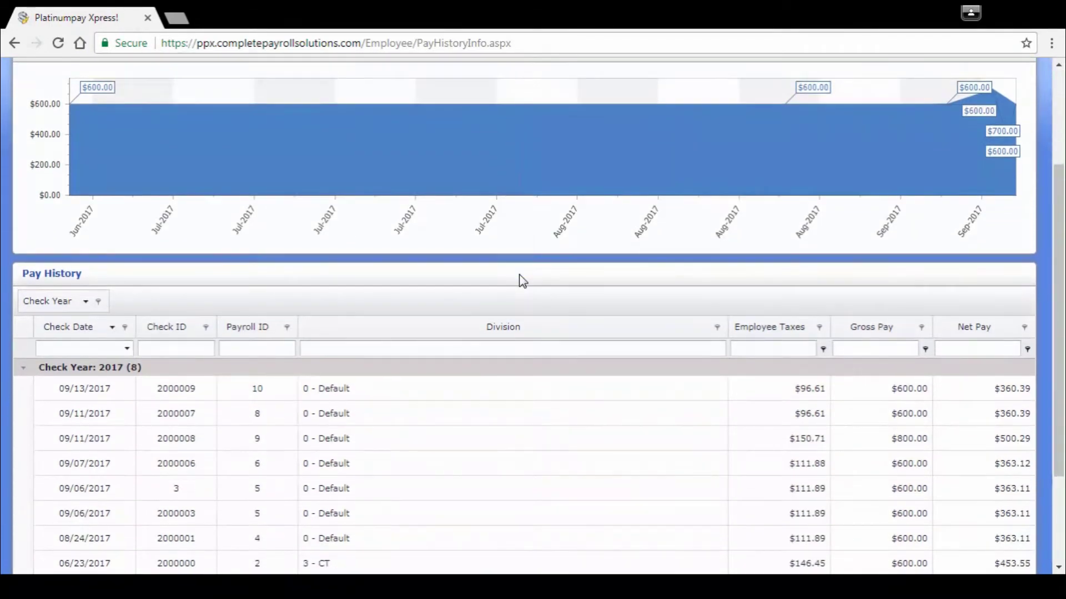
{"action": "scroll", "coordinate": [518, 274], "scroll_direction": "down", "scroll_amount": 1}
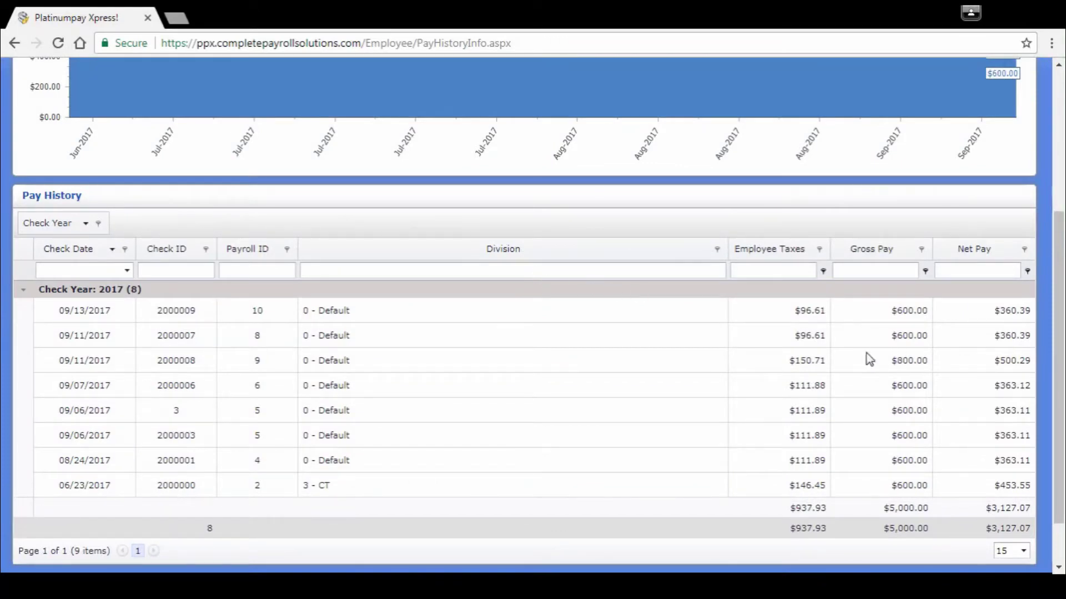
{"action": "scroll", "coordinate": [497, 350], "scroll_direction": "up", "scroll_amount": 1}
{"action": "scroll", "coordinate": [499, 347], "scroll_direction": "up", "scroll_amount": 4}
{"action": "mouse_move", "coordinate": [545, 296]}
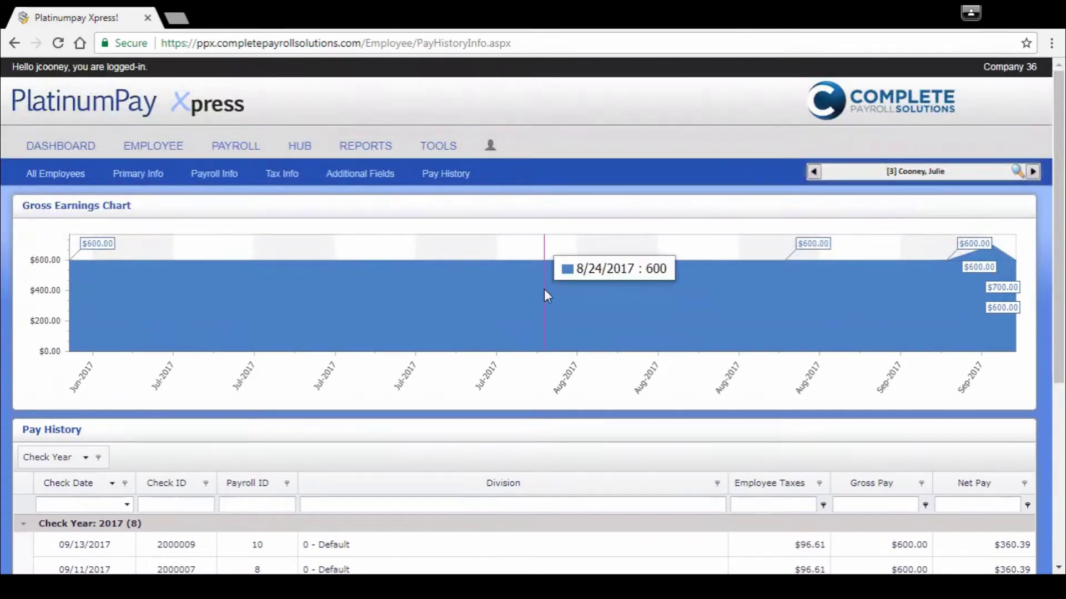
View Payroll #10's Direct Deposit Register PDF from the Report Library, then close it
{"action": "left_click", "coordinate": [262, 147]}
{"action": "mouse_move", "coordinate": [429, 289]}
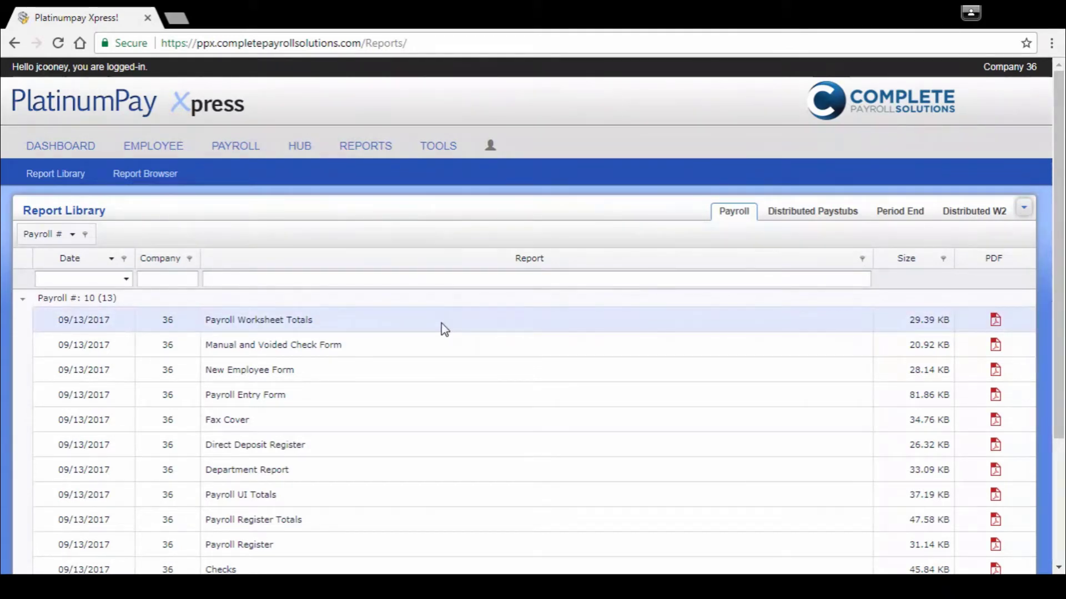
{"action": "scroll", "coordinate": [443, 329], "scroll_direction": "down", "scroll_amount": 2}
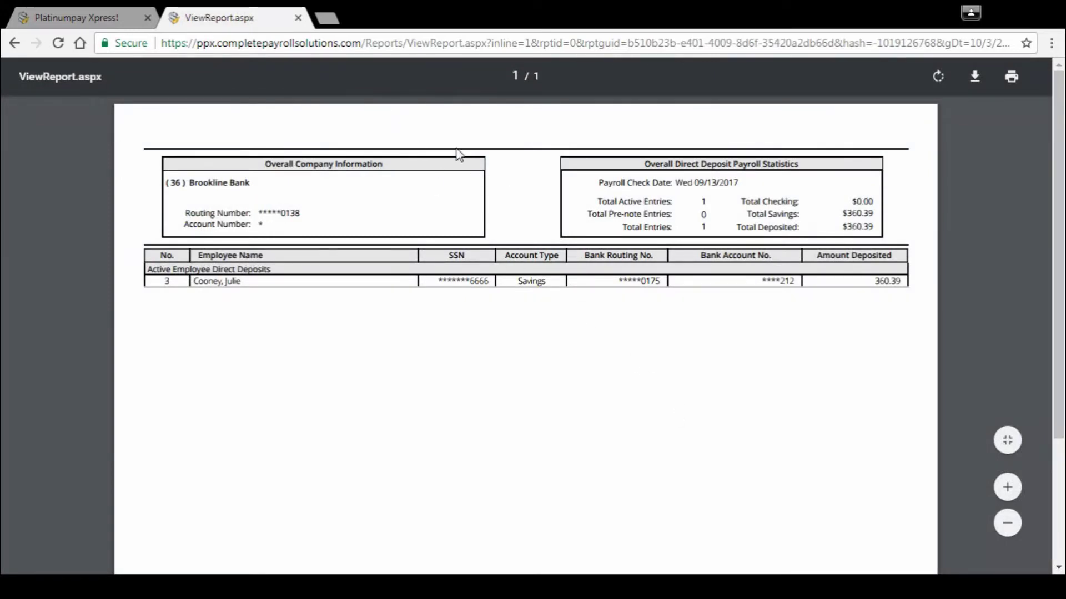
{"action": "left_click", "coordinate": [298, 18]}
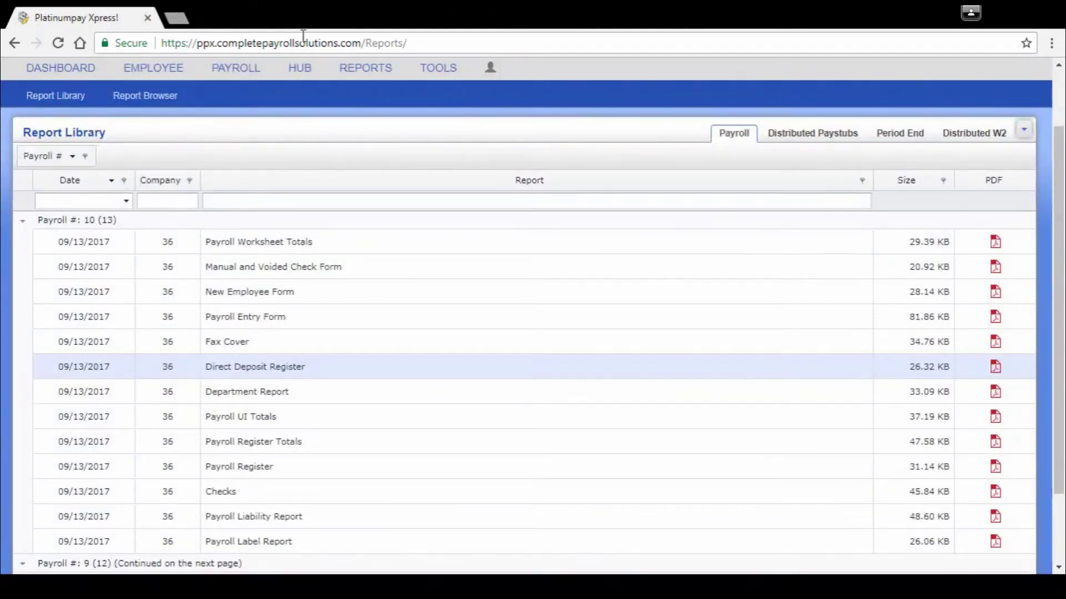
Check the Distributed Paystubs, Period End and Distributed W2 report lists, then go to the Hub
{"action": "left_click", "coordinate": [823, 136]}
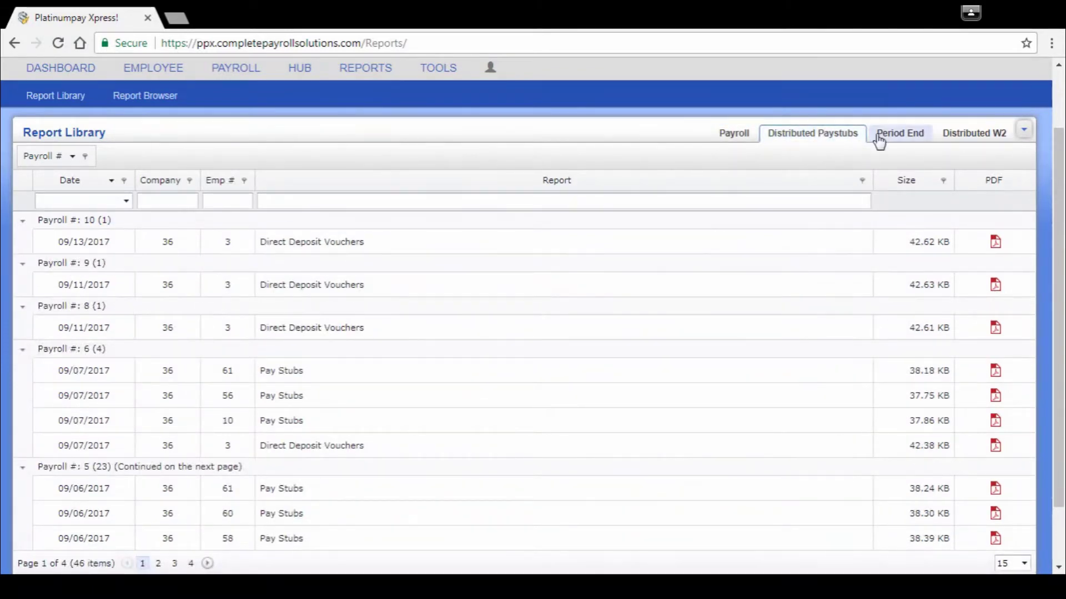
{"action": "left_click", "coordinate": [909, 137]}
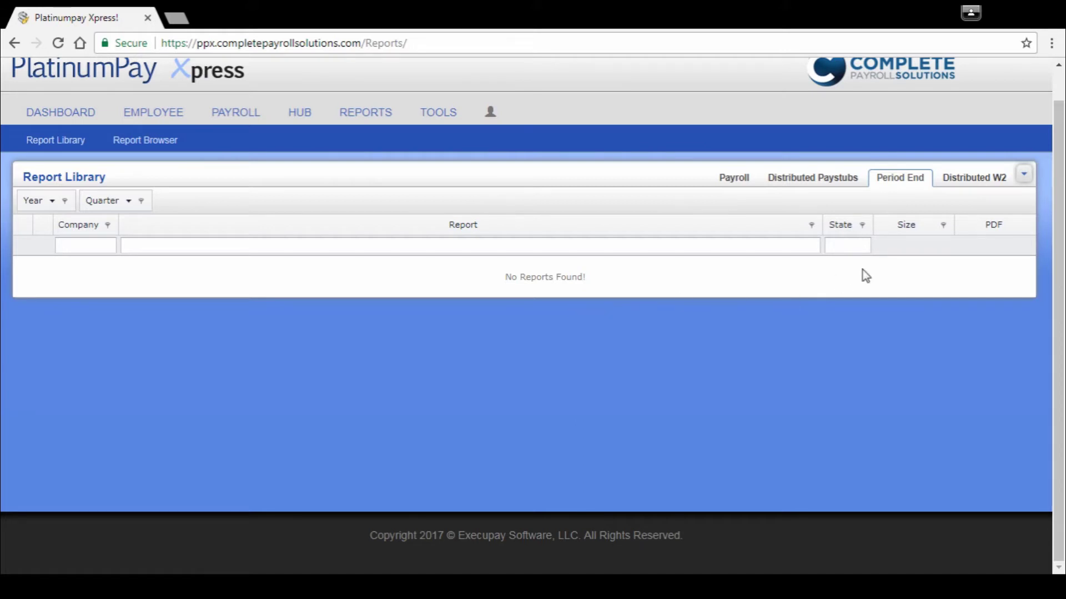
{"action": "left_click", "coordinate": [972, 186]}
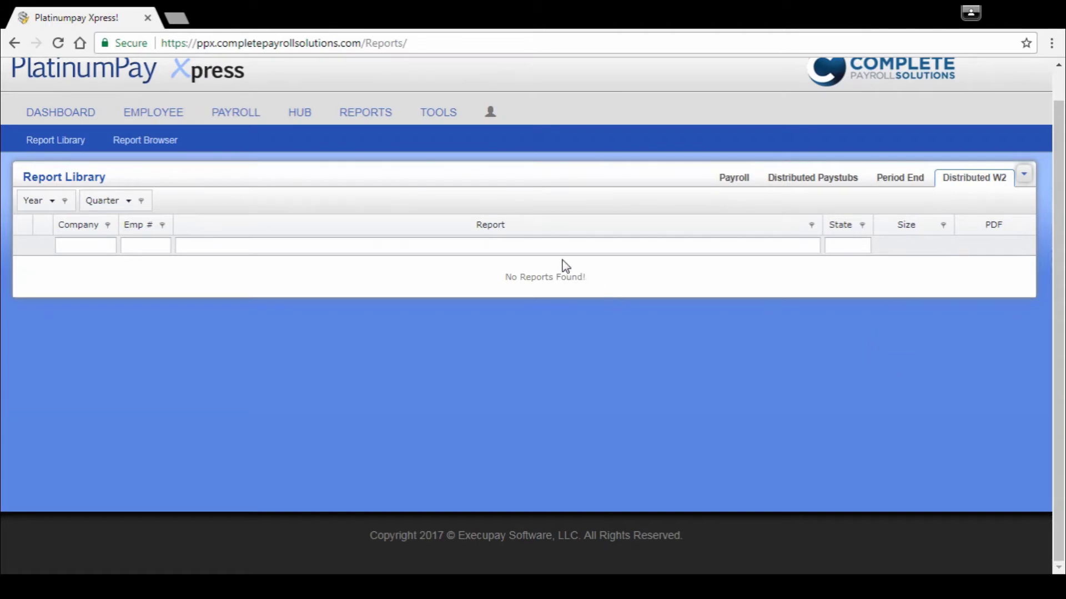
{"action": "left_click", "coordinate": [302, 117]}
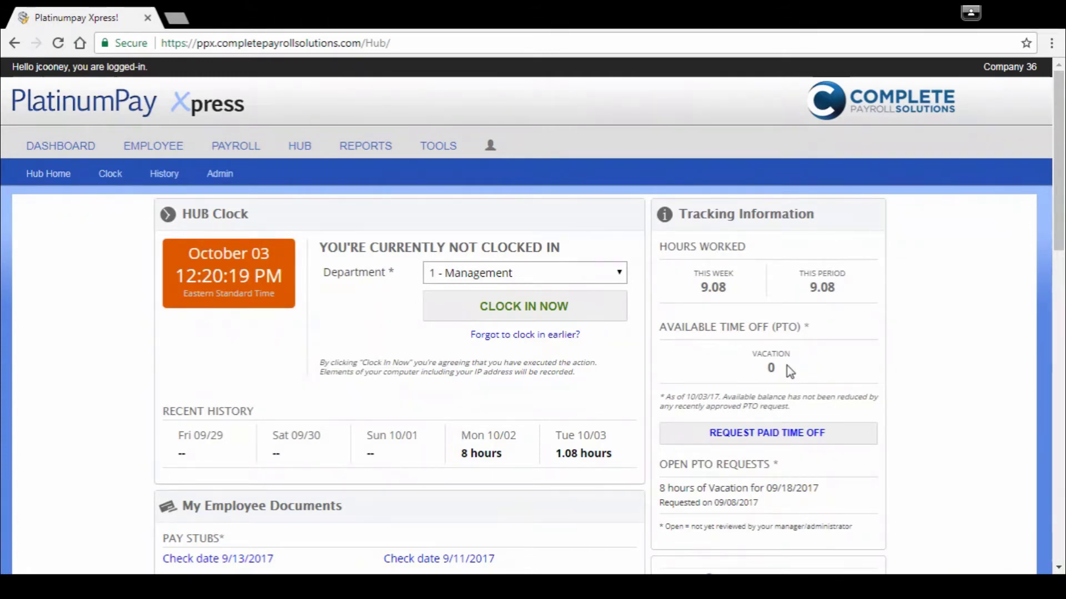
Start a paid time off request and scroll through the PTO form
{"action": "left_click", "coordinate": [780, 441]}
{"action": "scroll", "coordinate": [797, 500], "scroll_direction": "down", "scroll_amount": 2}
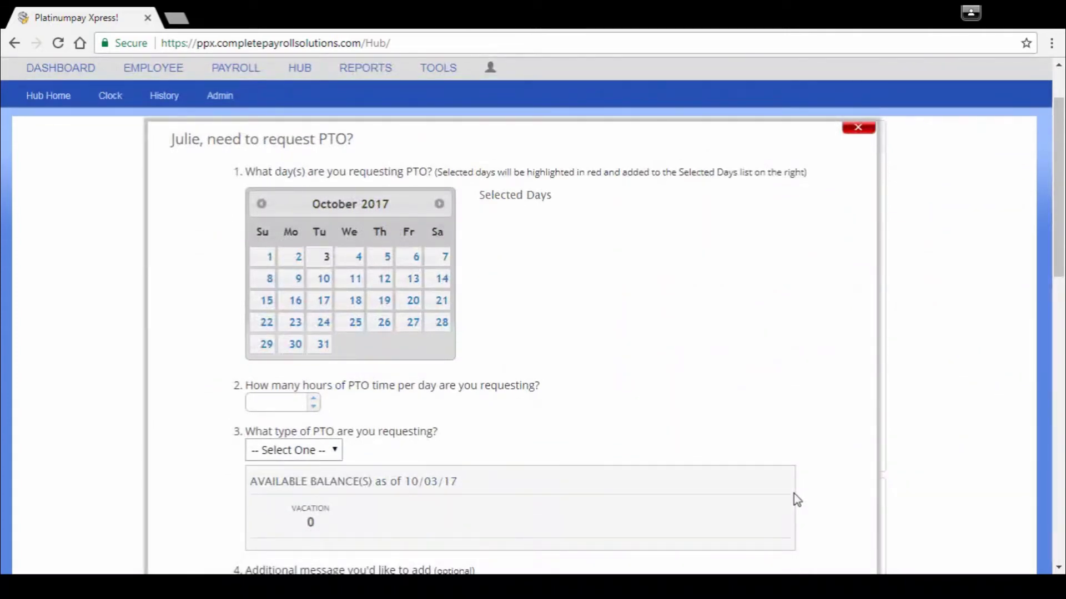
Cancel the paid time off request without submitting it
{"action": "left_click", "coordinate": [856, 129]}
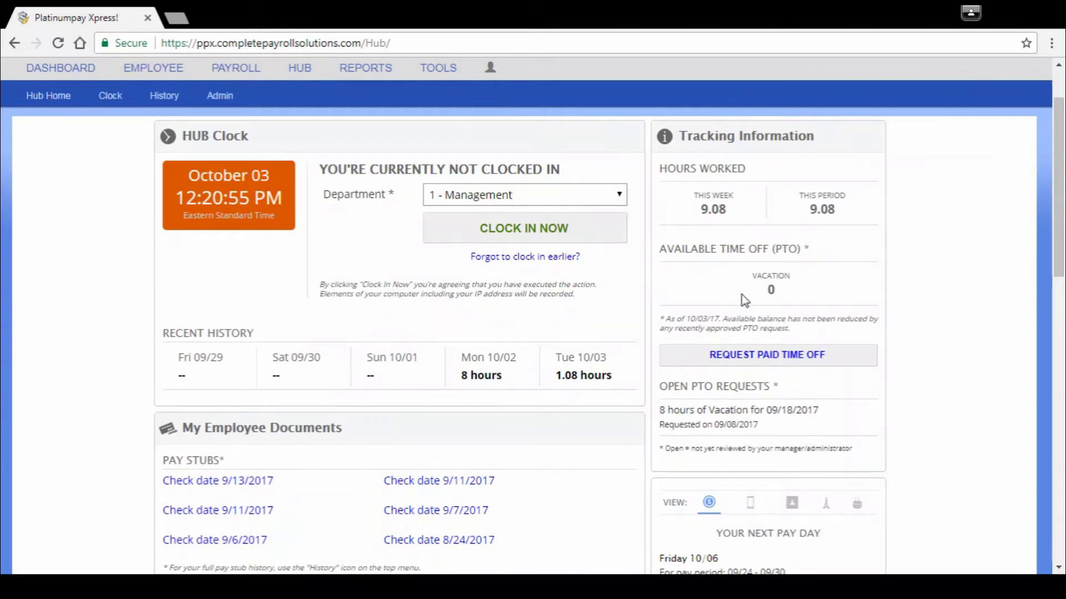
Download the 9/13/2017 pay stub and open its Direct Deposit Voucher PDF showing $360.39 net
{"action": "scroll", "coordinate": [735, 292], "scroll_direction": "down", "scroll_amount": 1}
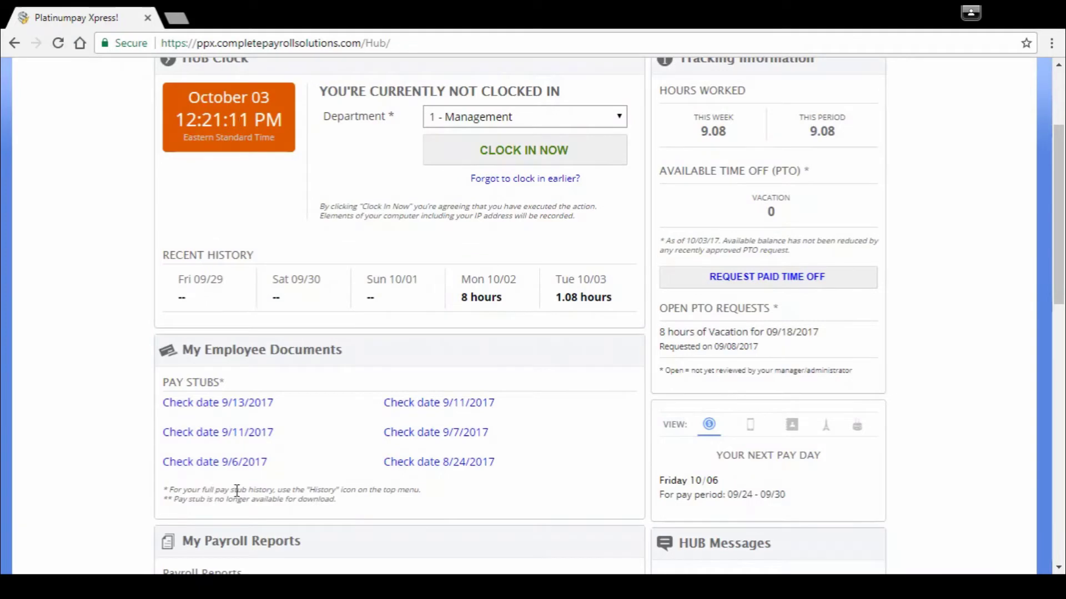
{"action": "scroll", "coordinate": [279, 483], "scroll_direction": "up", "scroll_amount": 3}
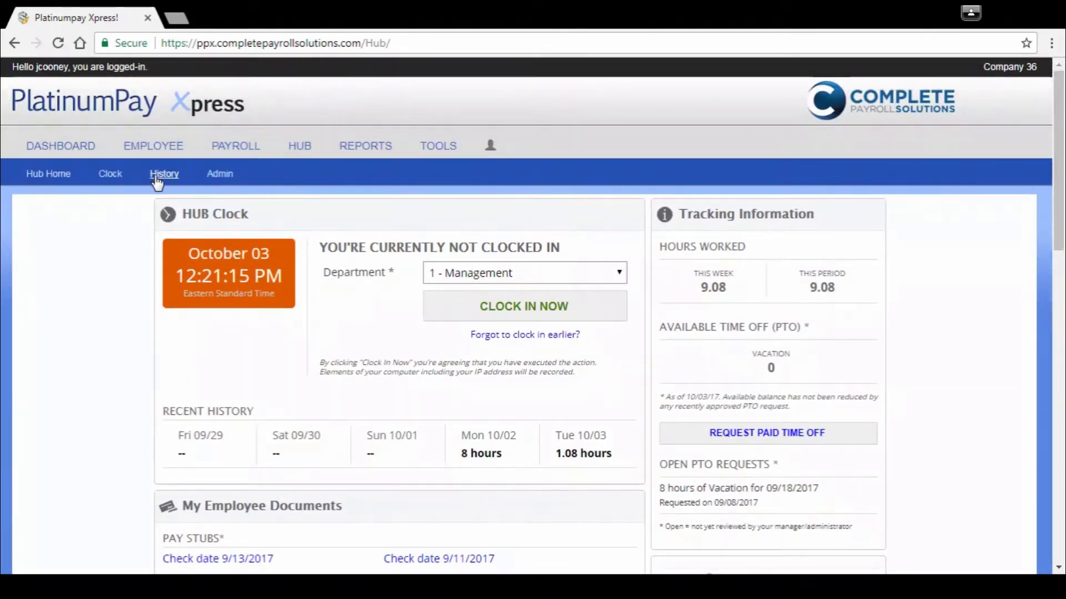
{"action": "scroll", "coordinate": [172, 306], "scroll_direction": "down", "scroll_amount": 3}
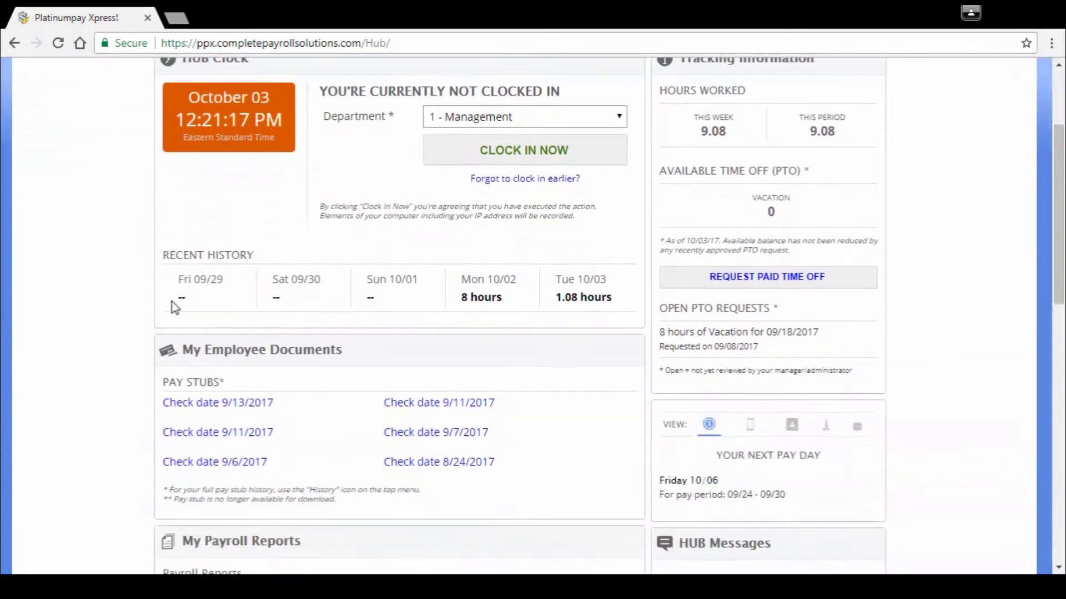
{"action": "scroll", "coordinate": [174, 304], "scroll_direction": "down", "scroll_amount": 2}
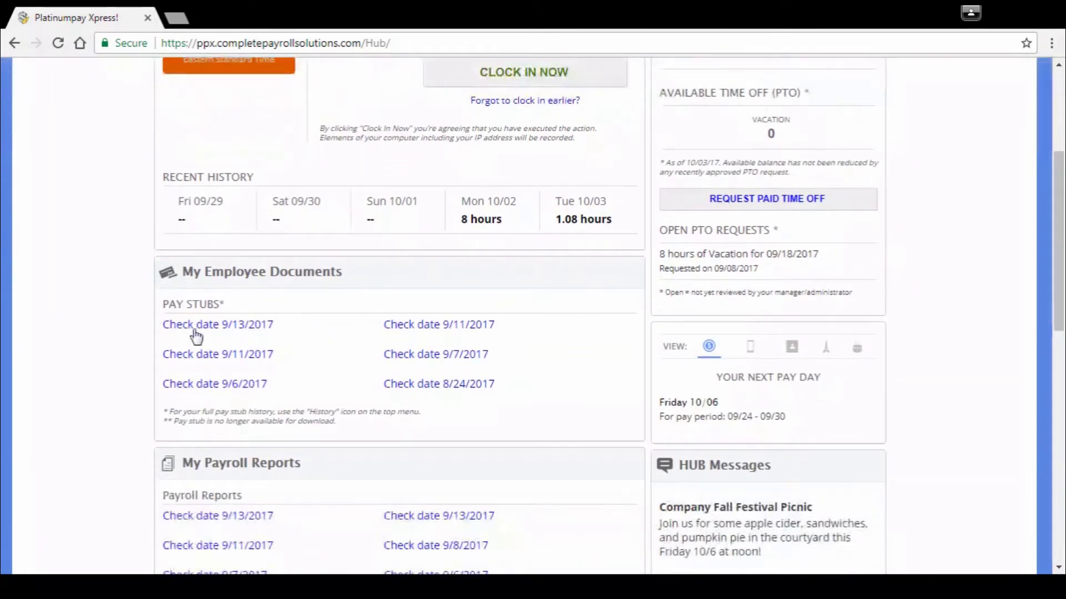
{"action": "left_click", "coordinate": [221, 327]}
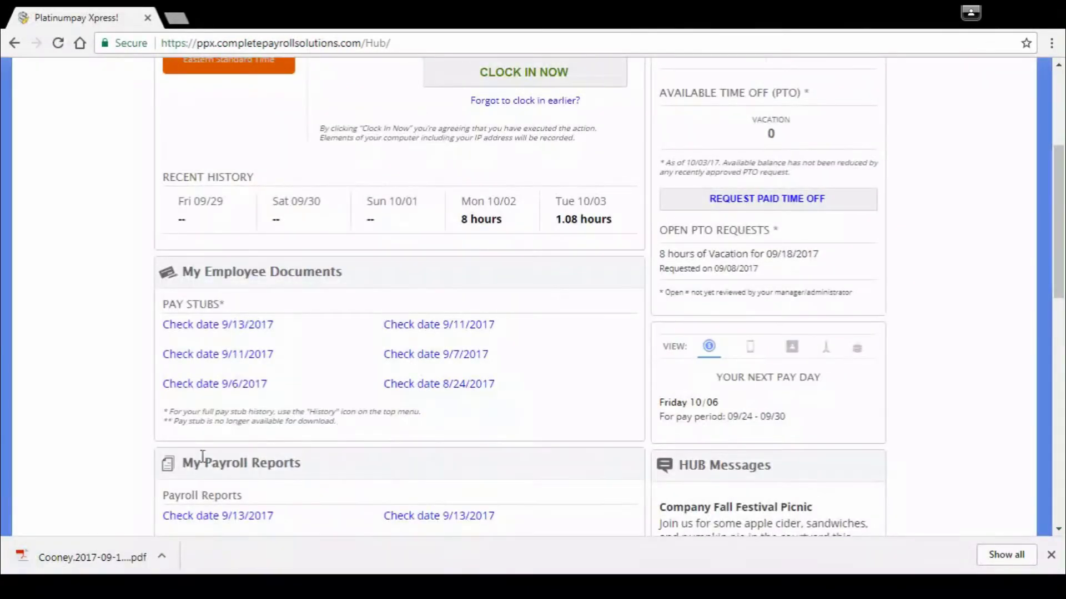
{"action": "left_click", "coordinate": [106, 558]}
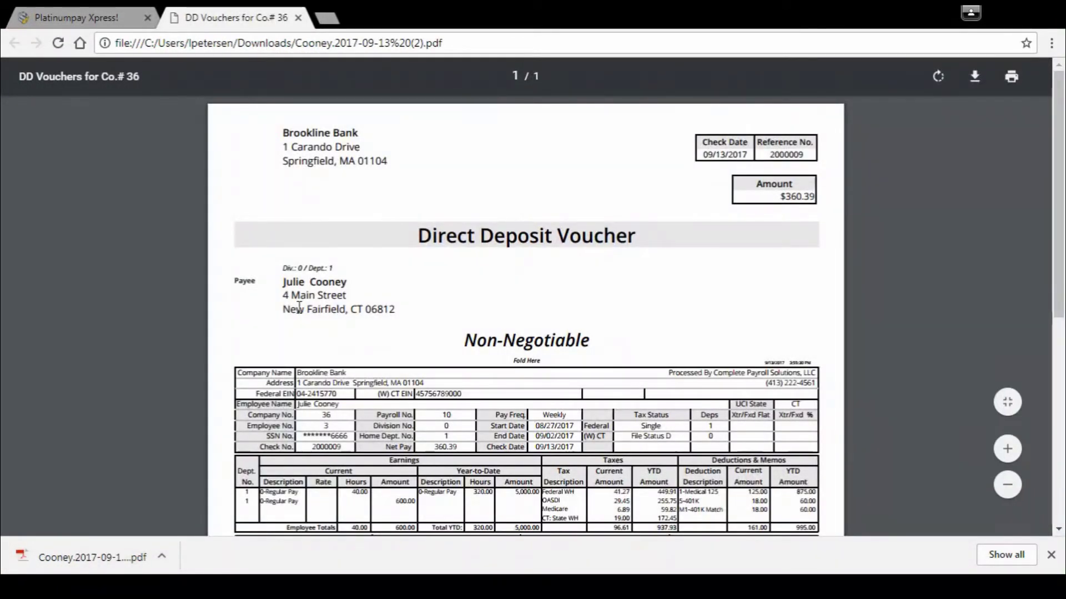
Close the voucher PDF, then download and page through the 9/13/2017 payroll report PDF
{"action": "left_click", "coordinate": [298, 17]}
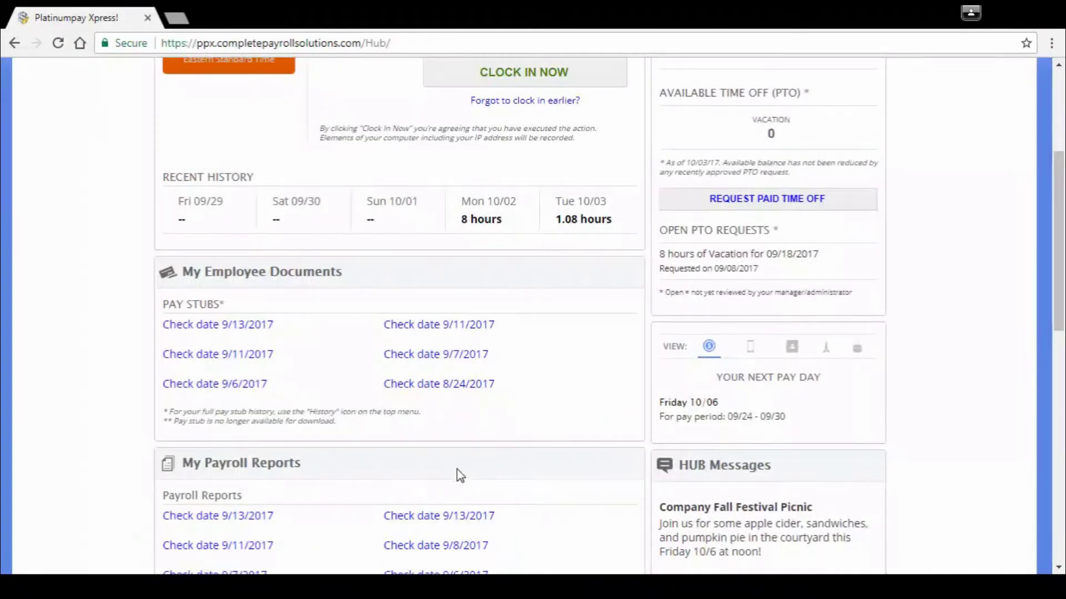
{"action": "scroll", "coordinate": [459, 474], "scroll_direction": "down", "scroll_amount": 2}
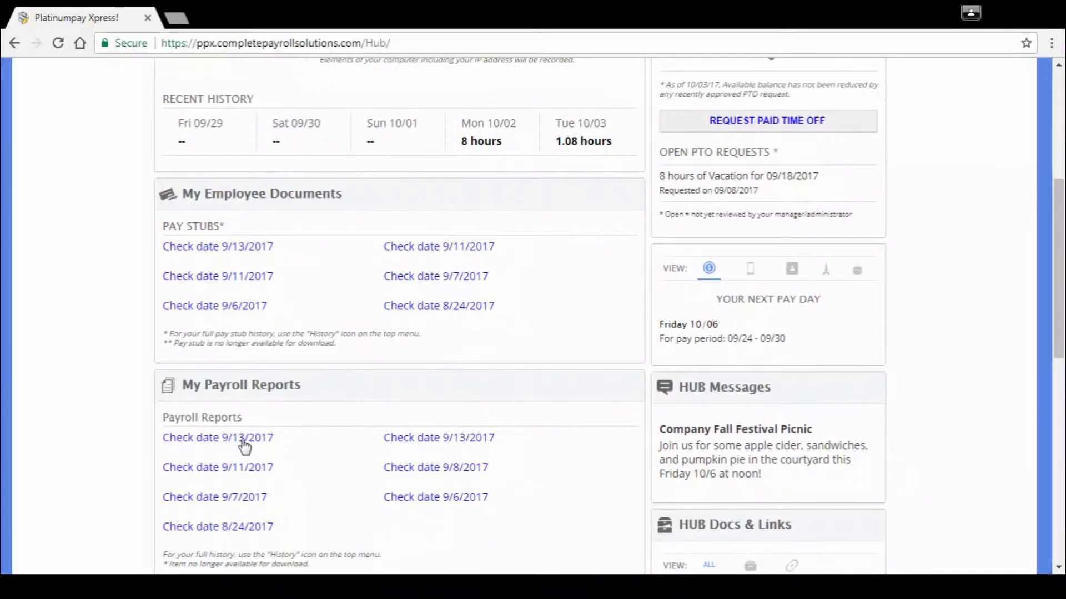
{"action": "left_click", "coordinate": [239, 441]}
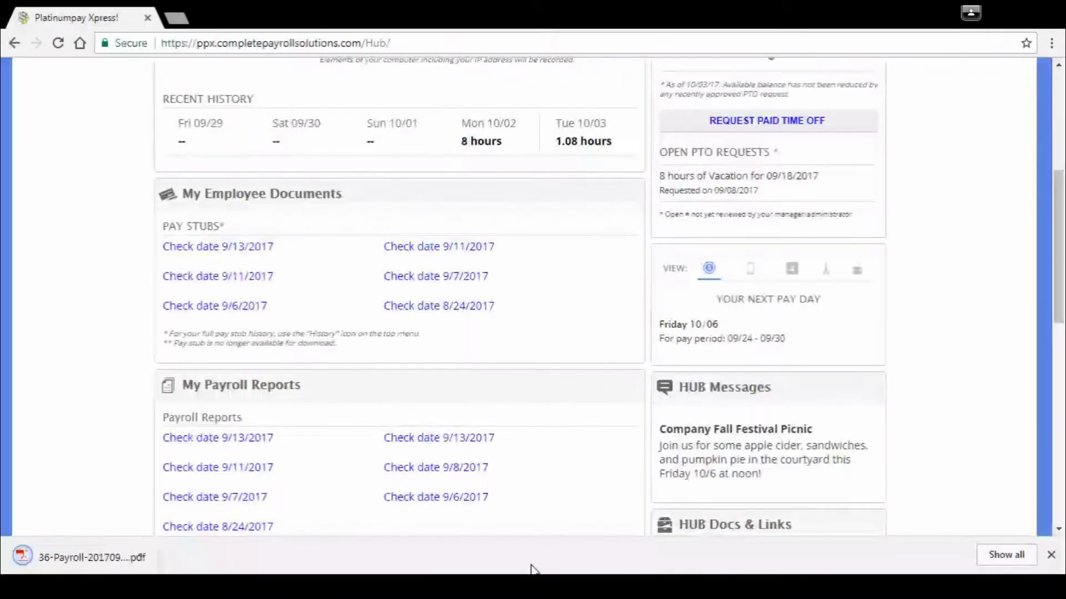
{"action": "left_click", "coordinate": [111, 555]}
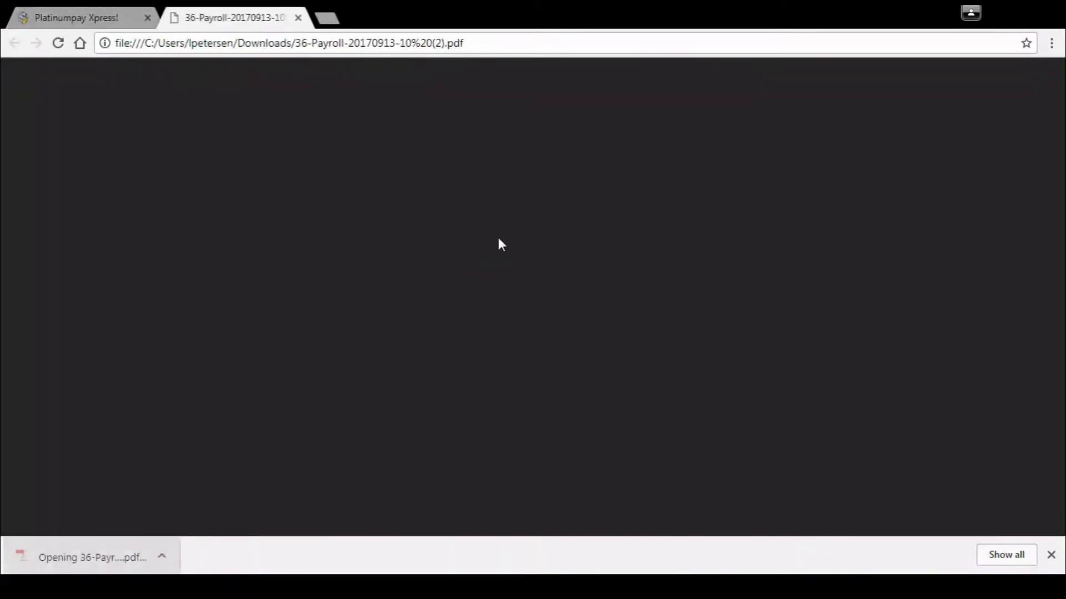
{"action": "scroll", "coordinate": [505, 245], "scroll_direction": "down", "scroll_amount": 15}
{"action": "scroll", "coordinate": [517, 253], "scroll_direction": "down", "scroll_amount": 20}
{"action": "scroll", "coordinate": [427, 192], "scroll_direction": "down", "scroll_amount": 20}
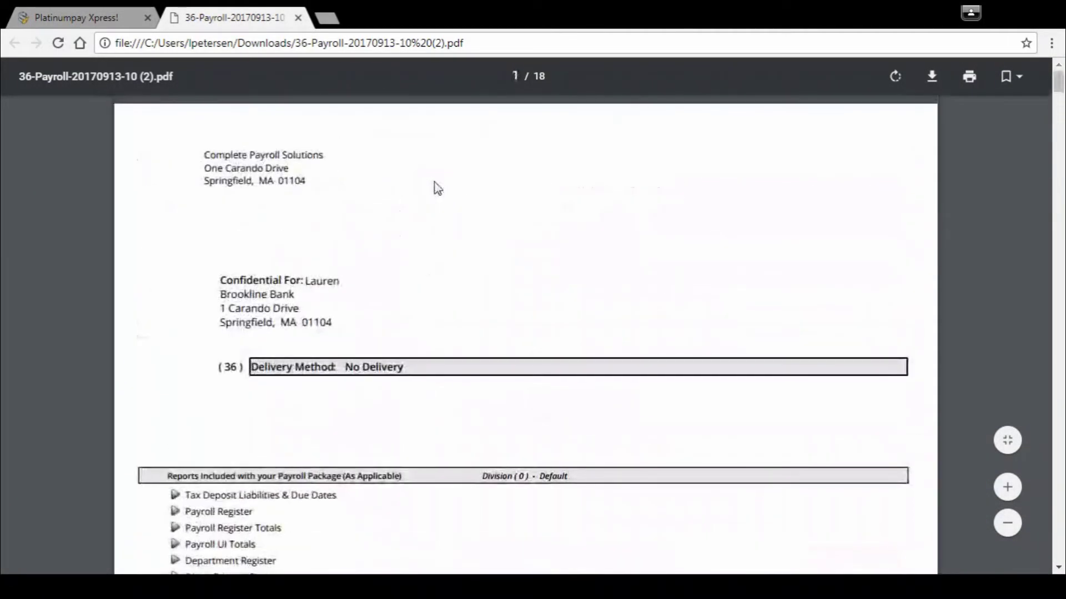
Close the payroll report PDF and show the Hub's mobile app download links and registration settings
{"action": "left_click", "coordinate": [298, 18]}
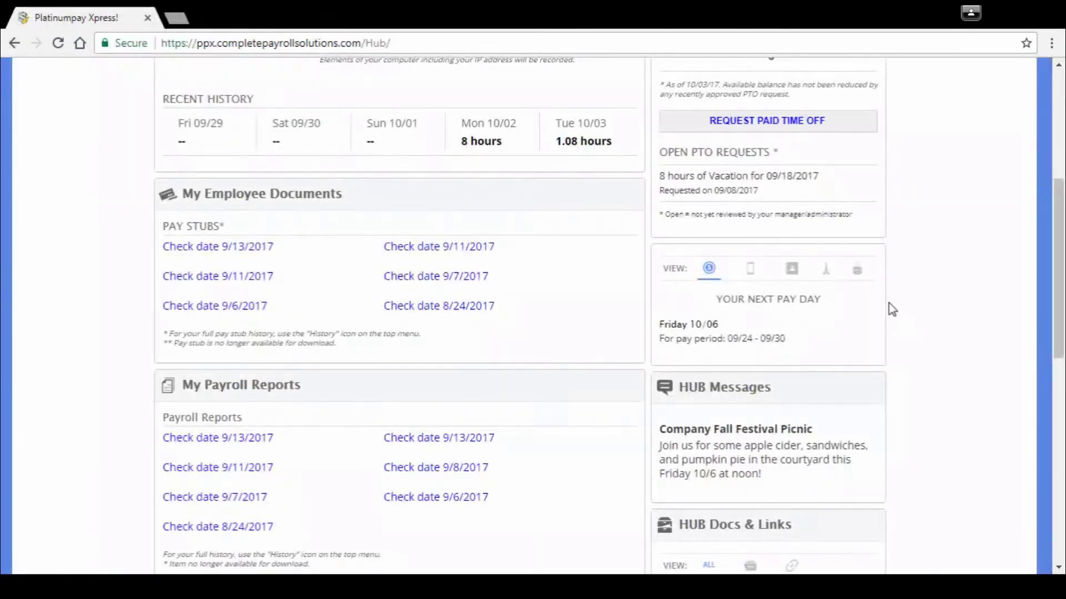
{"action": "scroll", "coordinate": [947, 255], "scroll_direction": "down", "scroll_amount": 1}
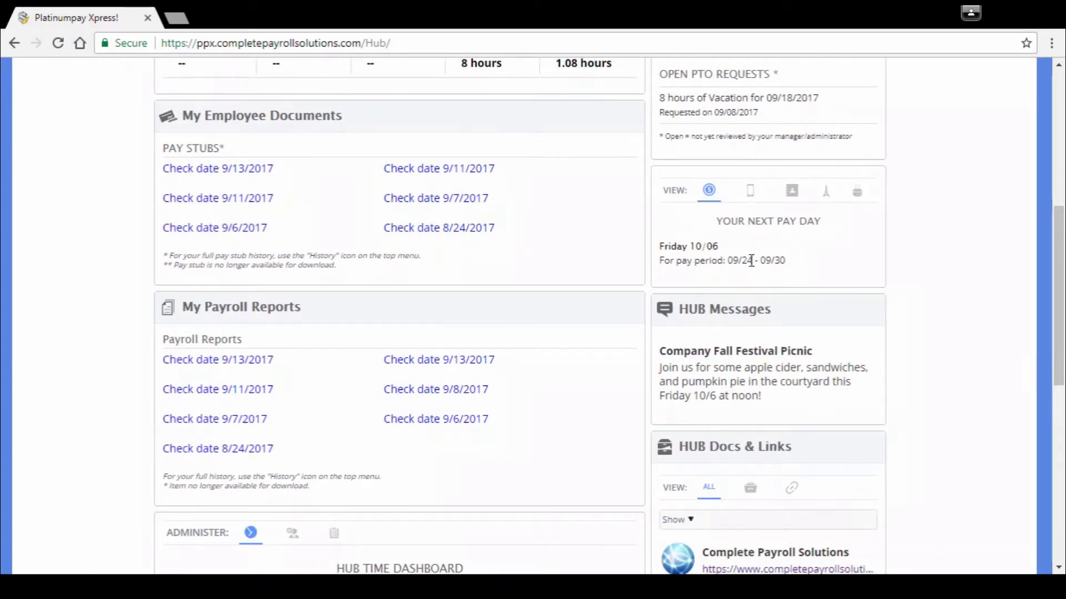
{"action": "left_click", "coordinate": [751, 195]}
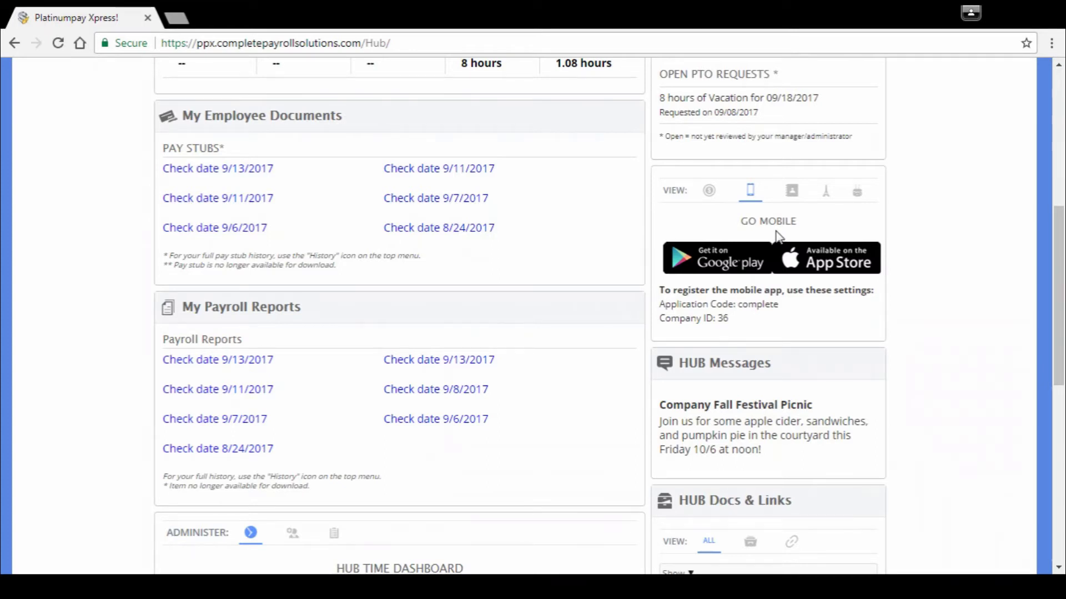
Switch the Hub panel to colleagues, then paid time off, then upcoming events and birthdays
{"action": "left_click", "coordinate": [791, 192]}
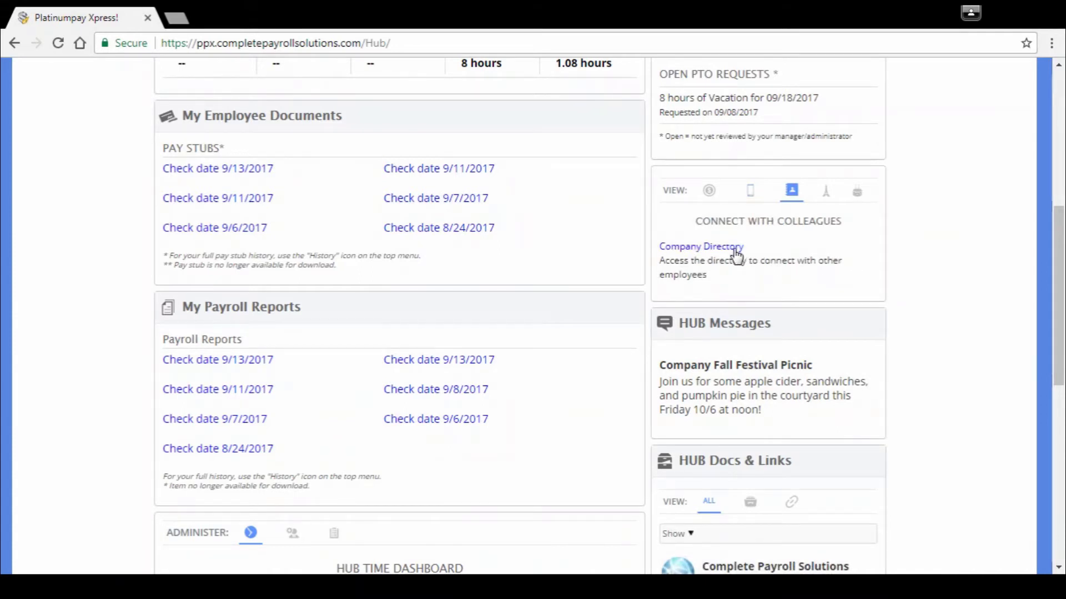
{"action": "left_click", "coordinate": [826, 192]}
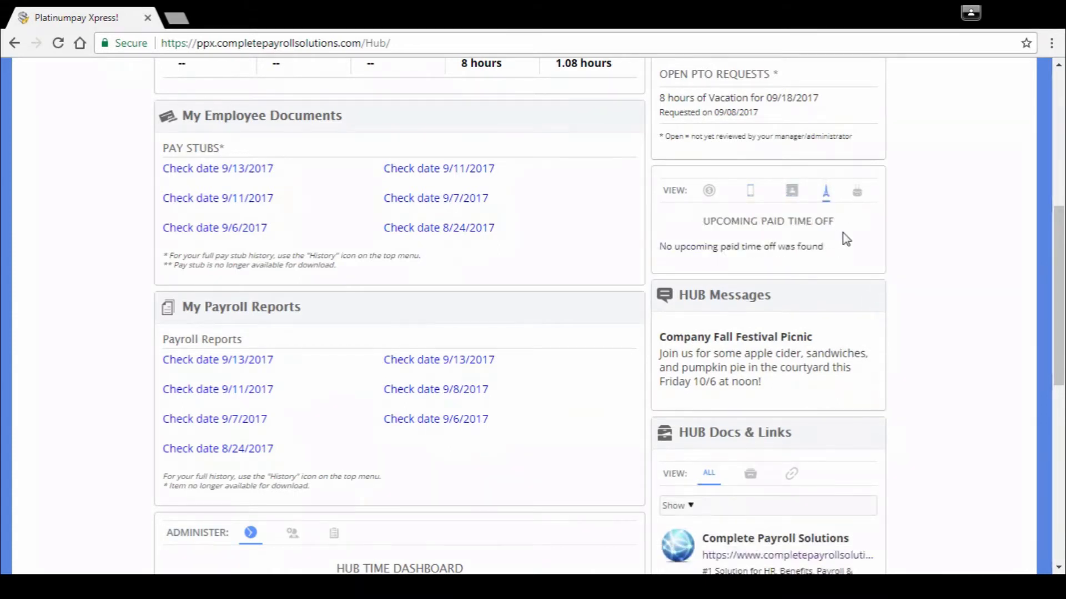
{"action": "left_click", "coordinate": [857, 192]}
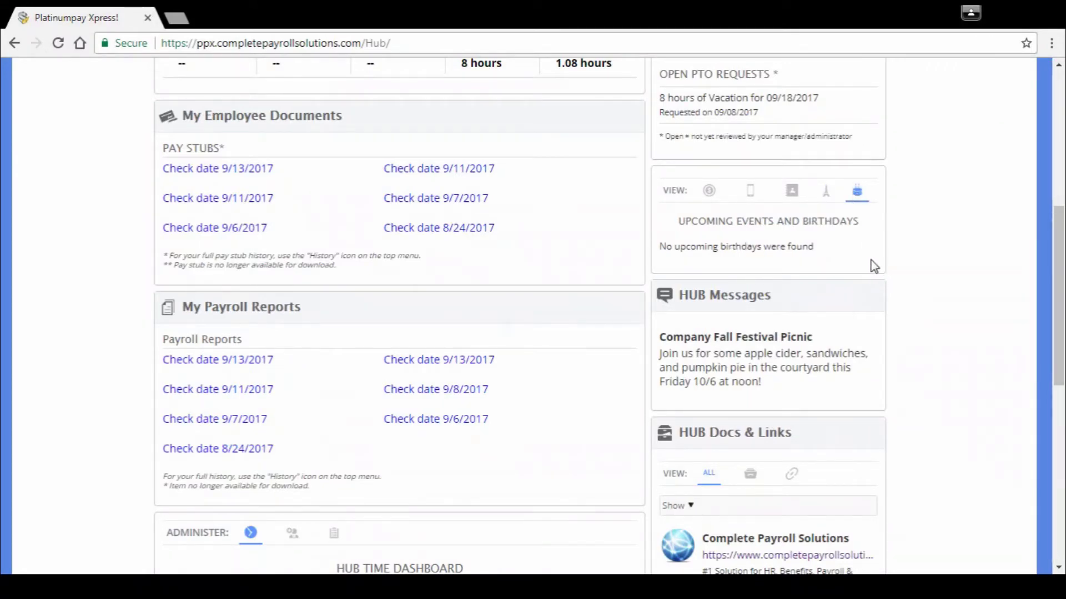
{"action": "scroll", "coordinate": [871, 262], "scroll_direction": "down", "scroll_amount": 1}
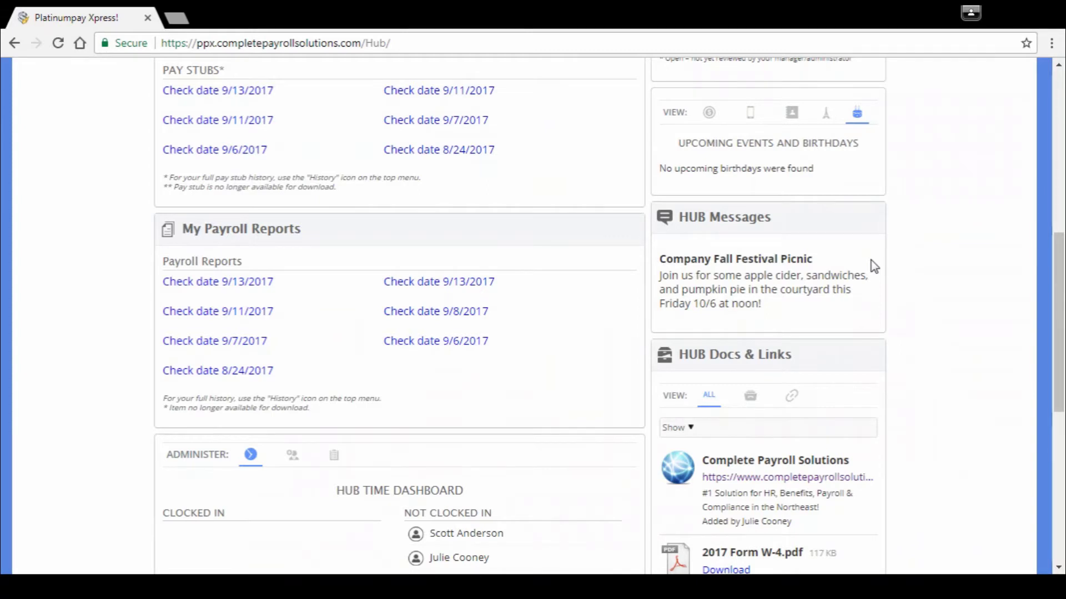
{"action": "scroll", "coordinate": [873, 266], "scroll_direction": "down", "scroll_amount": 1}
{"action": "scroll", "coordinate": [871, 261], "scroll_direction": "down", "scroll_amount": 1}
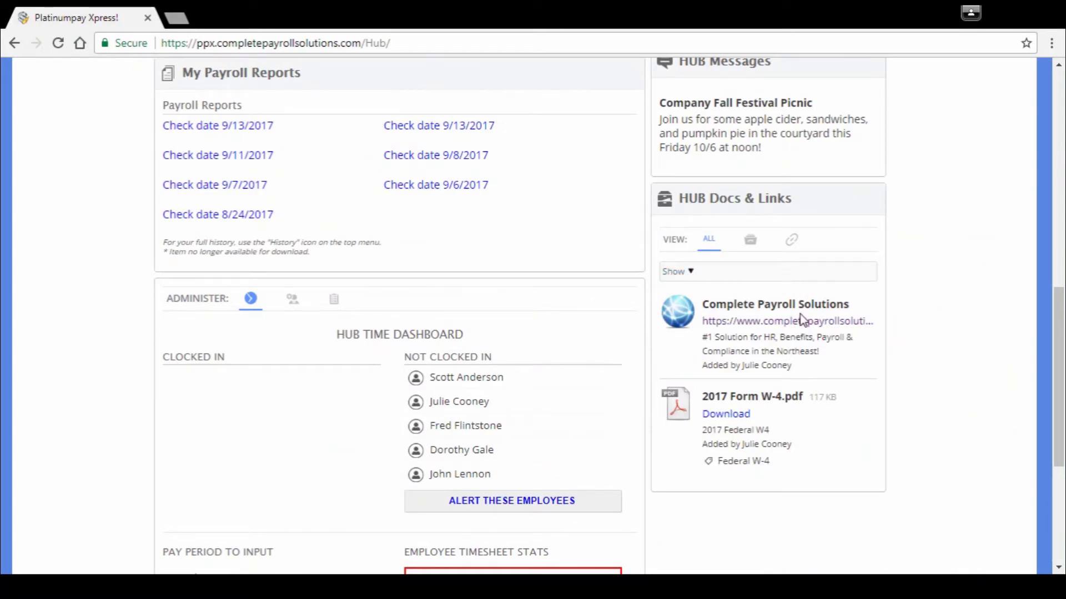
{"action": "scroll", "coordinate": [801, 321], "scroll_direction": "down", "scroll_amount": 2}
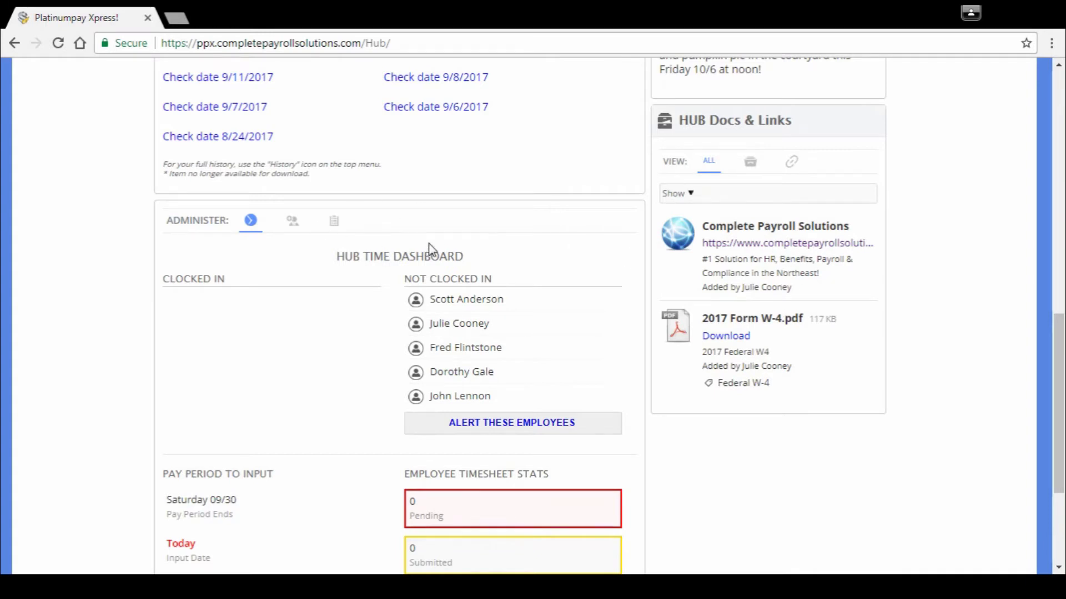
{"action": "scroll", "coordinate": [424, 229], "scroll_direction": "down", "scroll_amount": 1}
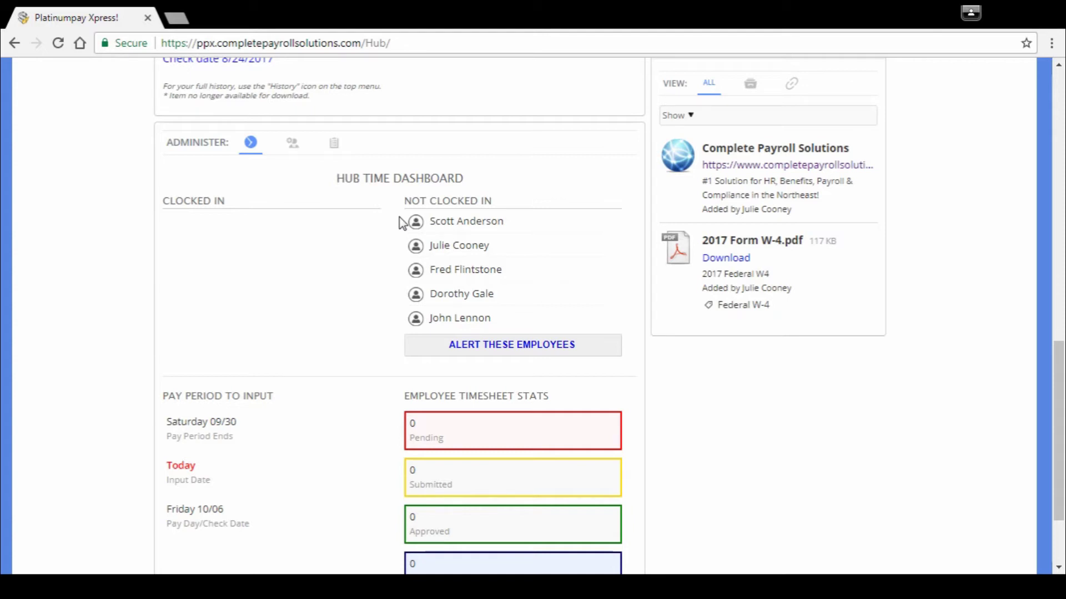
Open Add a New Hire from the Administer panel and review its Employee Information form
{"action": "left_click", "coordinate": [293, 143]}
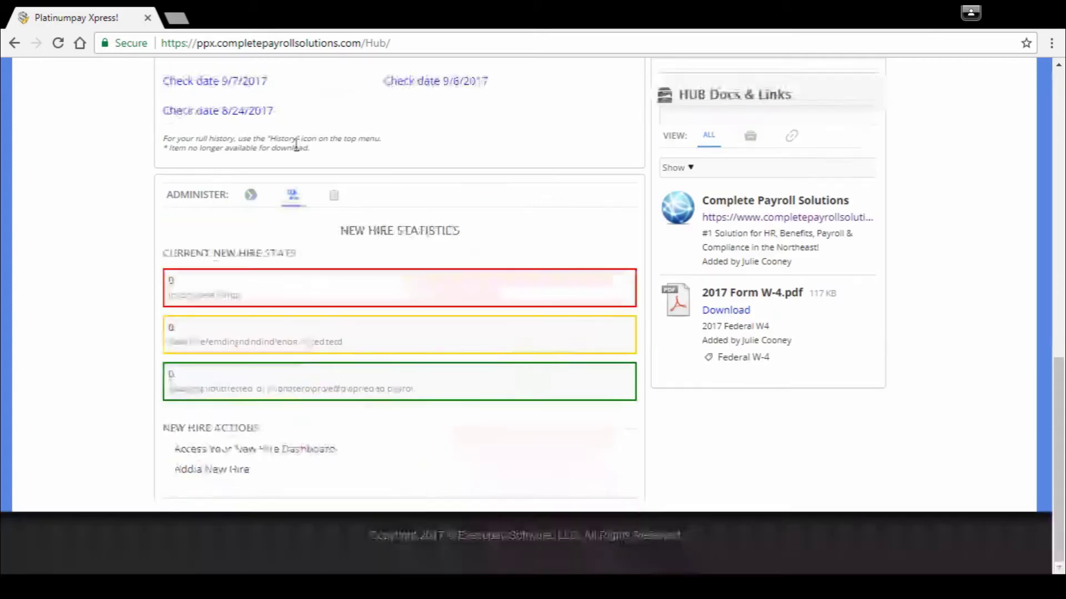
{"action": "left_click", "coordinate": [243, 471]}
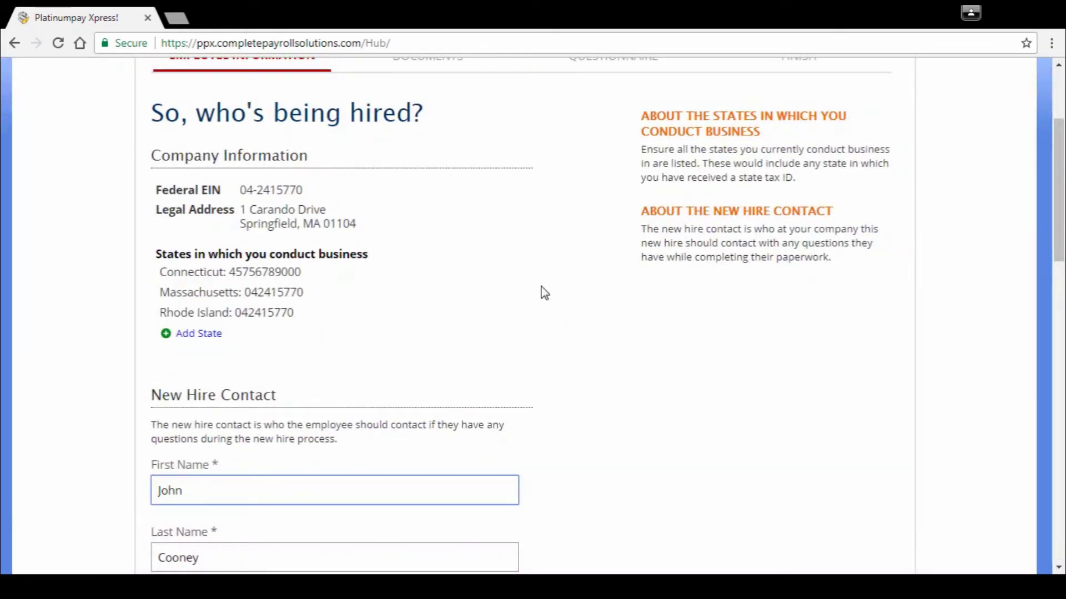
{"action": "scroll", "coordinate": [536, 282], "scroll_direction": "down", "scroll_amount": 3}
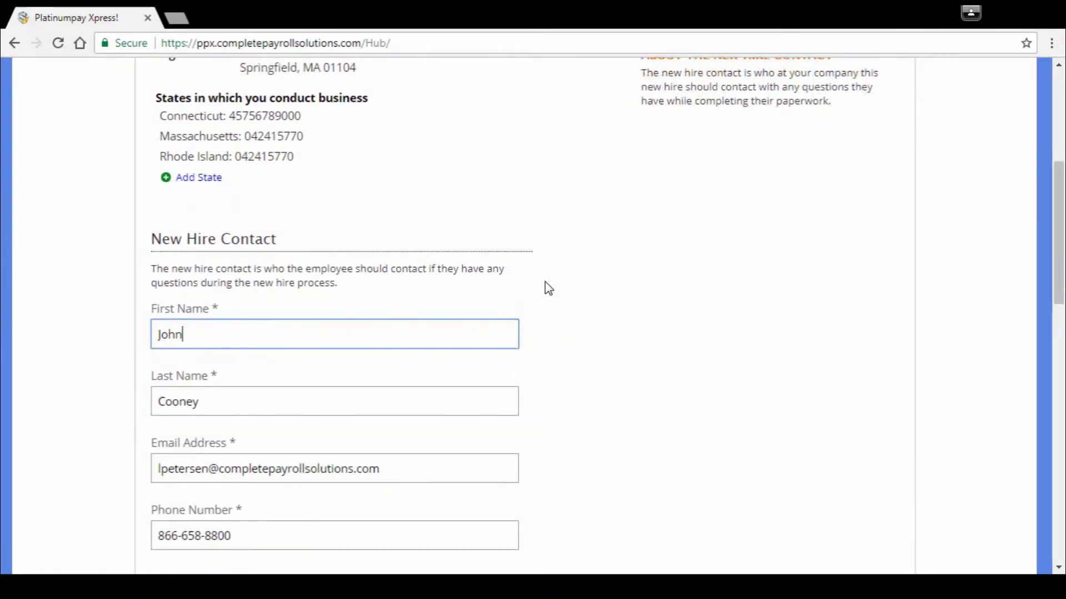
{"action": "scroll", "coordinate": [544, 284], "scroll_direction": "down", "scroll_amount": 2}
{"action": "scroll", "coordinate": [547, 286], "scroll_direction": "down", "scroll_amount": 4}
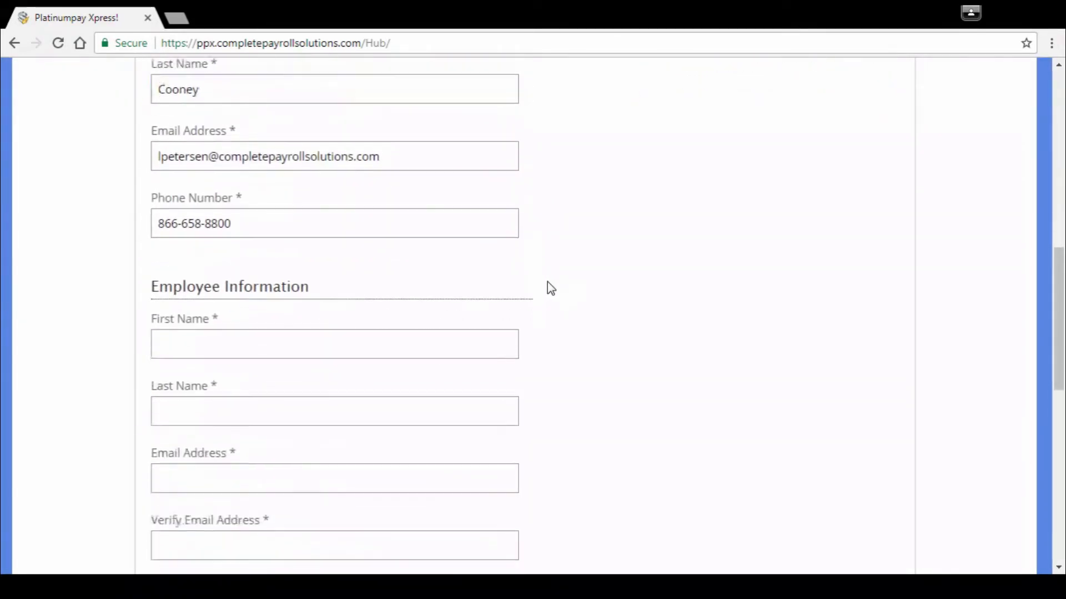
{"action": "scroll", "coordinate": [618, 250], "scroll_direction": "down", "scroll_amount": 3}
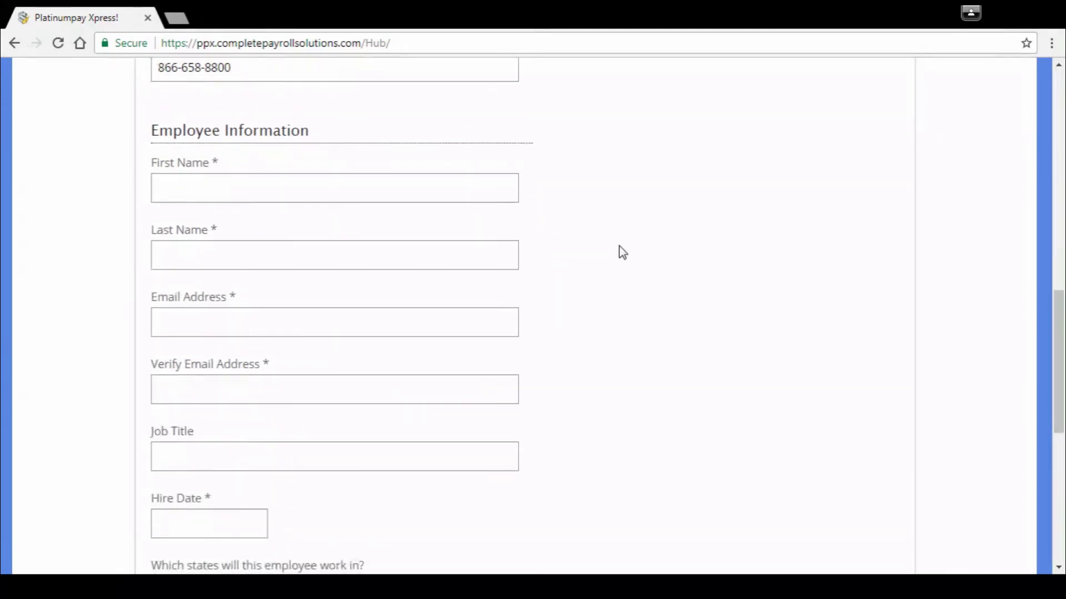
{"action": "scroll", "coordinate": [619, 252], "scroll_direction": "down", "scroll_amount": 2}
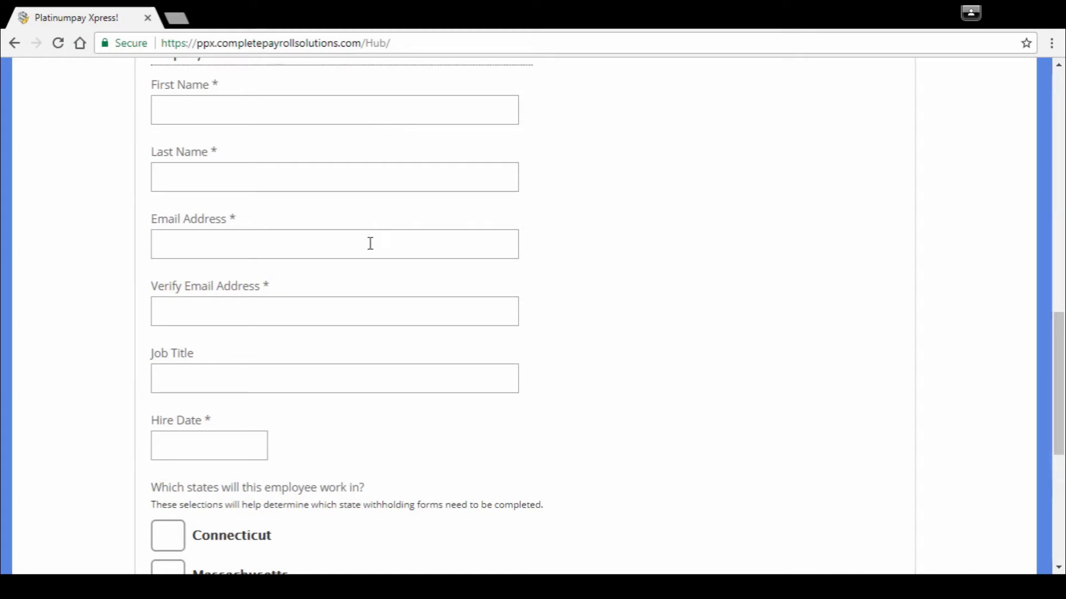
{"action": "scroll", "coordinate": [469, 368], "scroll_direction": "down", "scroll_amount": 3}
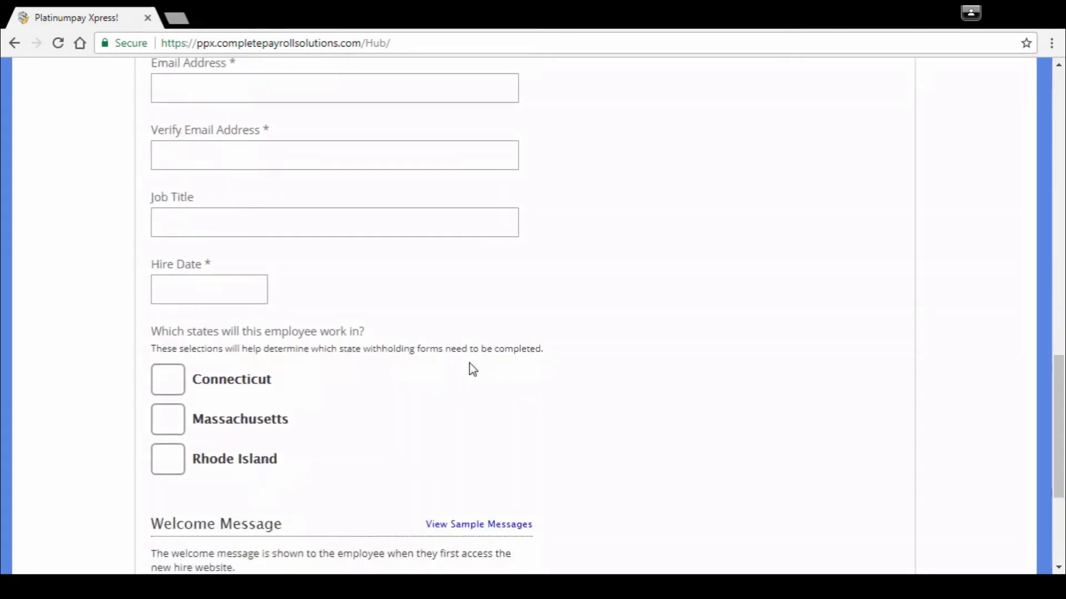
{"action": "scroll", "coordinate": [474, 353], "scroll_direction": "down", "scroll_amount": 3}
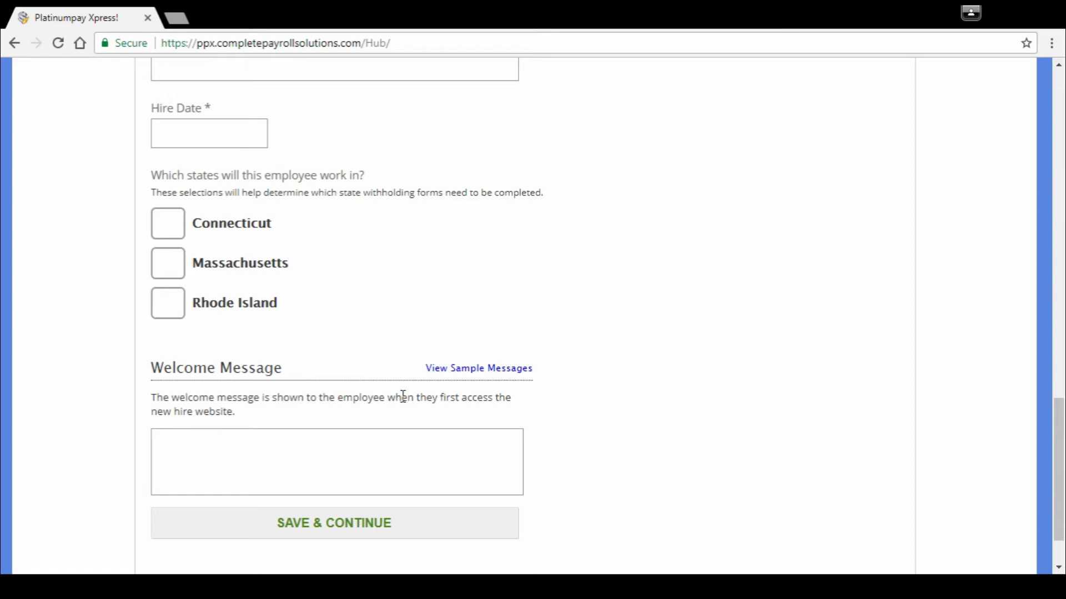
{"action": "scroll", "coordinate": [459, 337], "scroll_direction": "up", "scroll_amount": 12}
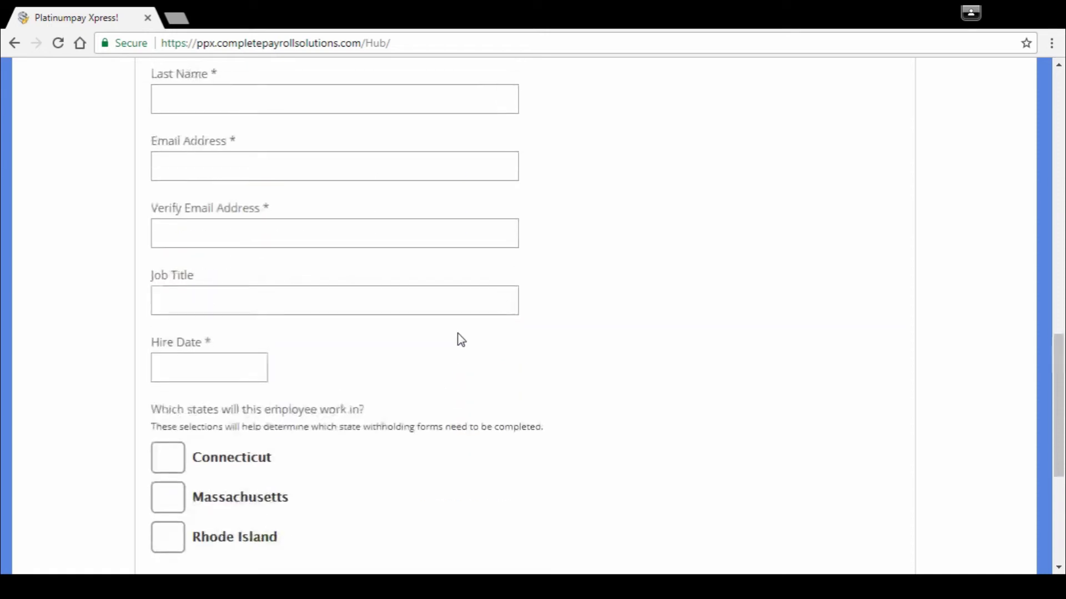
{"action": "scroll", "coordinate": [459, 338], "scroll_direction": "up", "scroll_amount": 8}
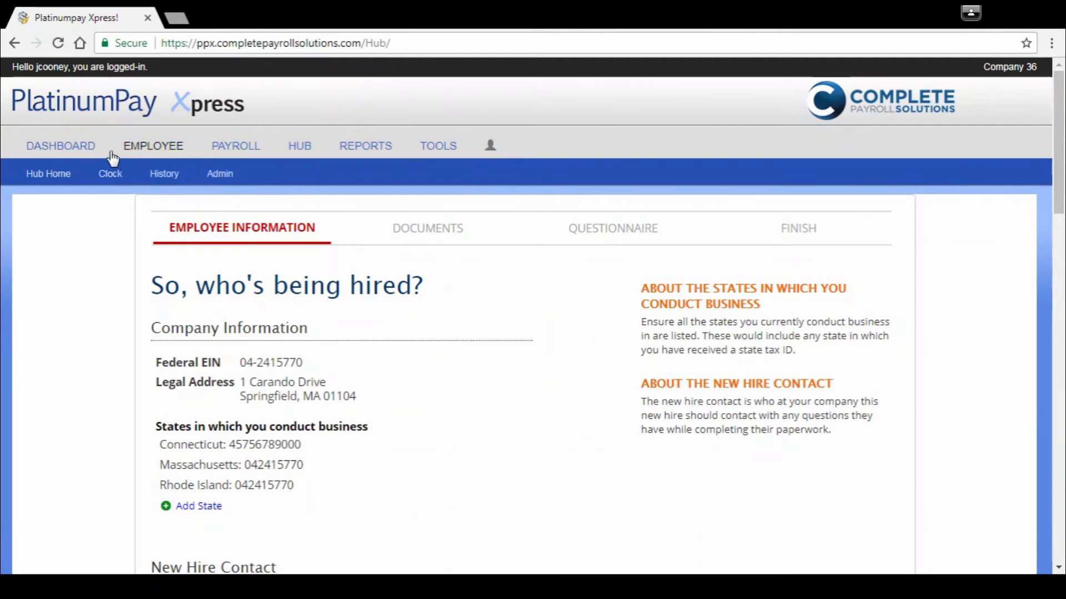
From Payroll Home, start a new payroll run for pay date Oct 06 2017
{"action": "left_click", "coordinate": [240, 149]}
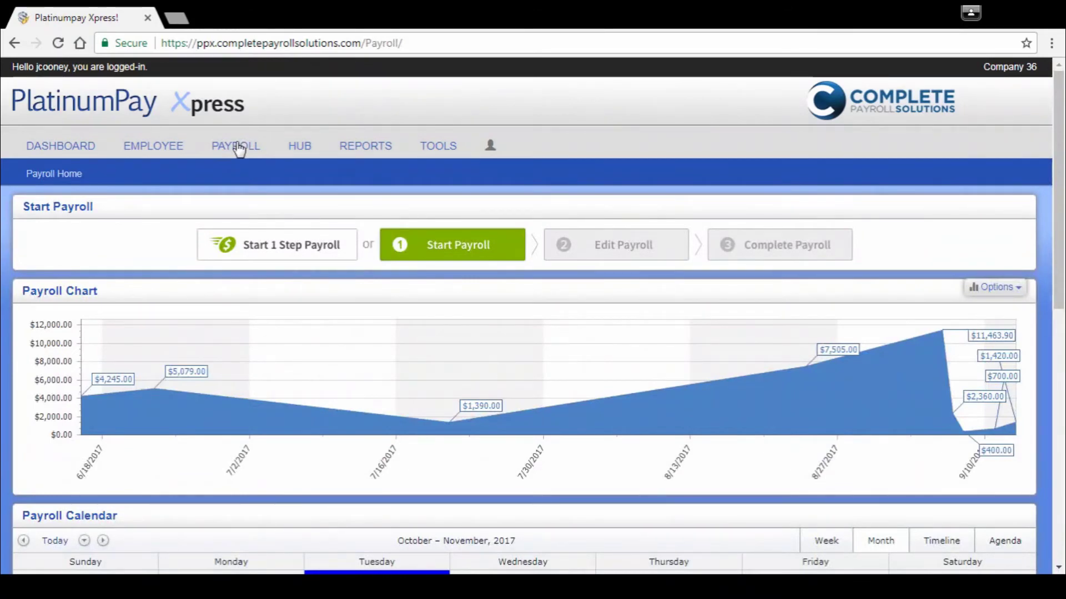
{"action": "mouse_move", "coordinate": [381, 348]}
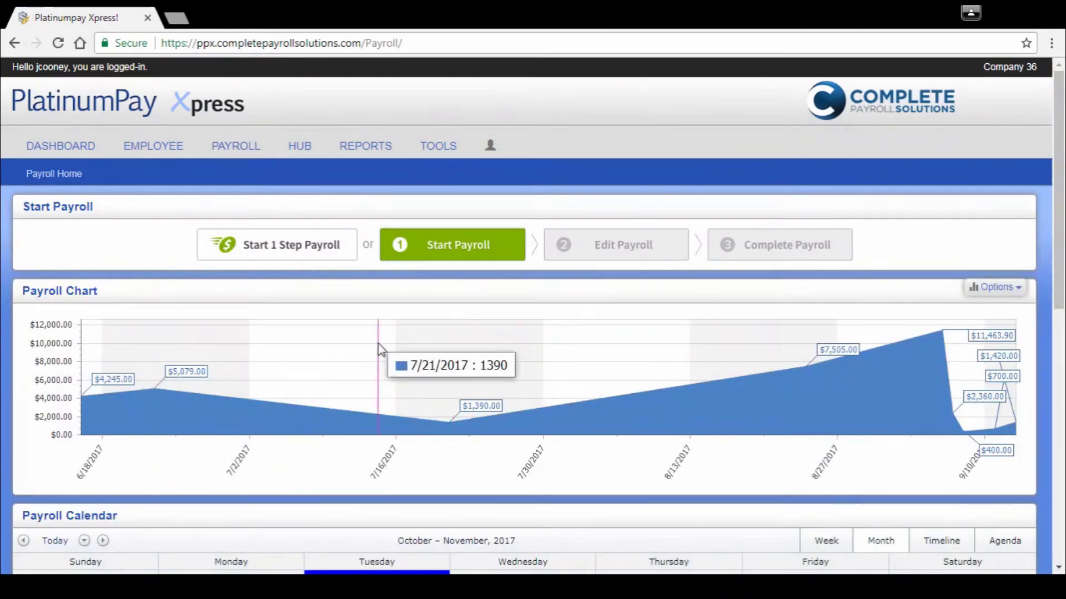
{"action": "scroll", "coordinate": [380, 348], "scroll_direction": "down", "scroll_amount": 2}
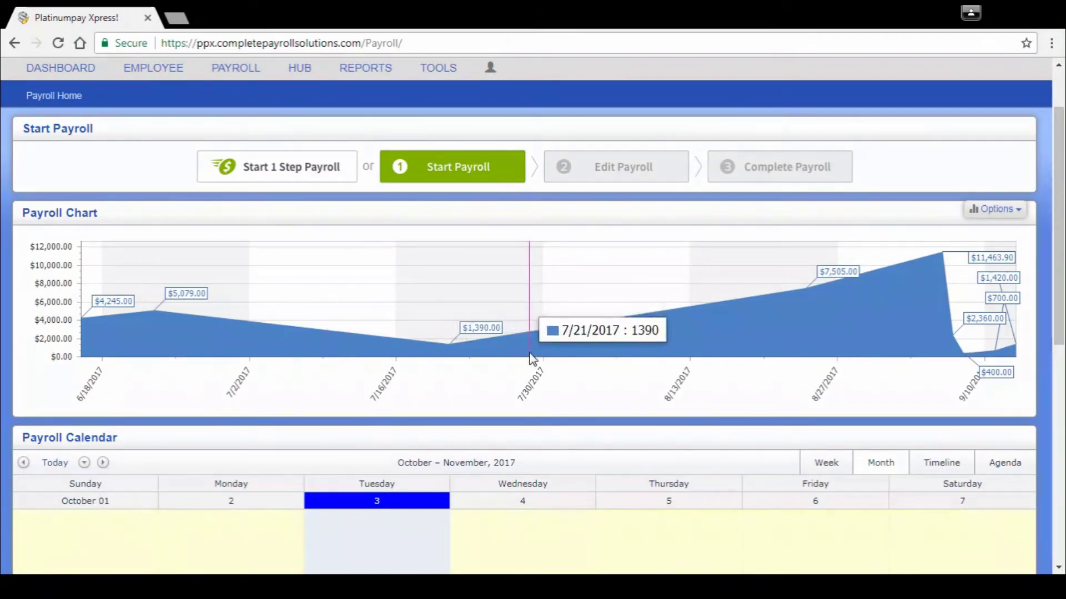
{"action": "scroll", "coordinate": [529, 358], "scroll_direction": "down", "scroll_amount": 2}
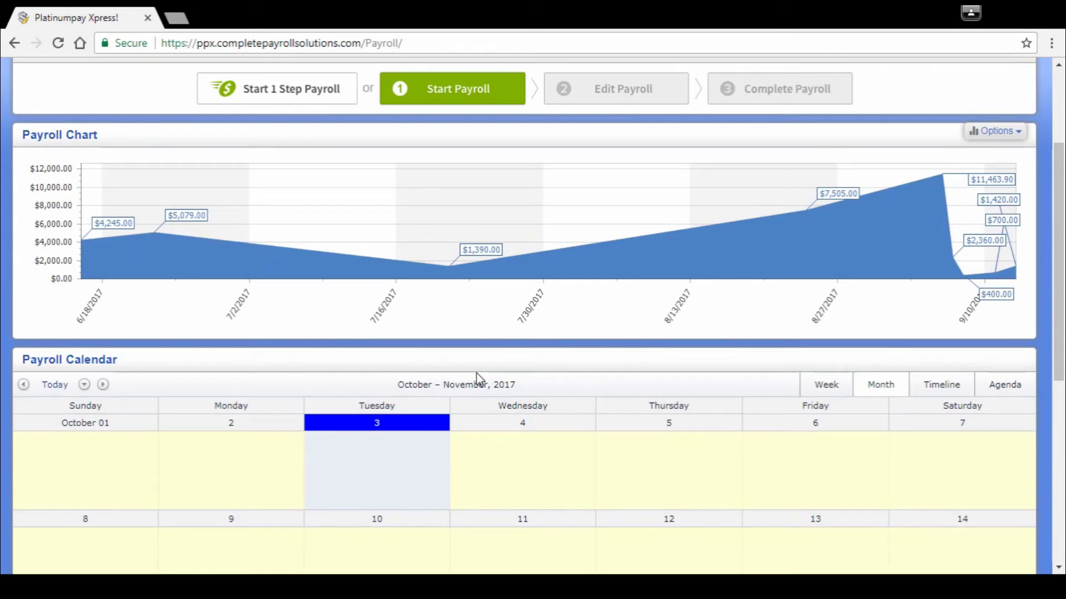
{"action": "scroll", "coordinate": [477, 377], "scroll_direction": "up", "scroll_amount": 2}
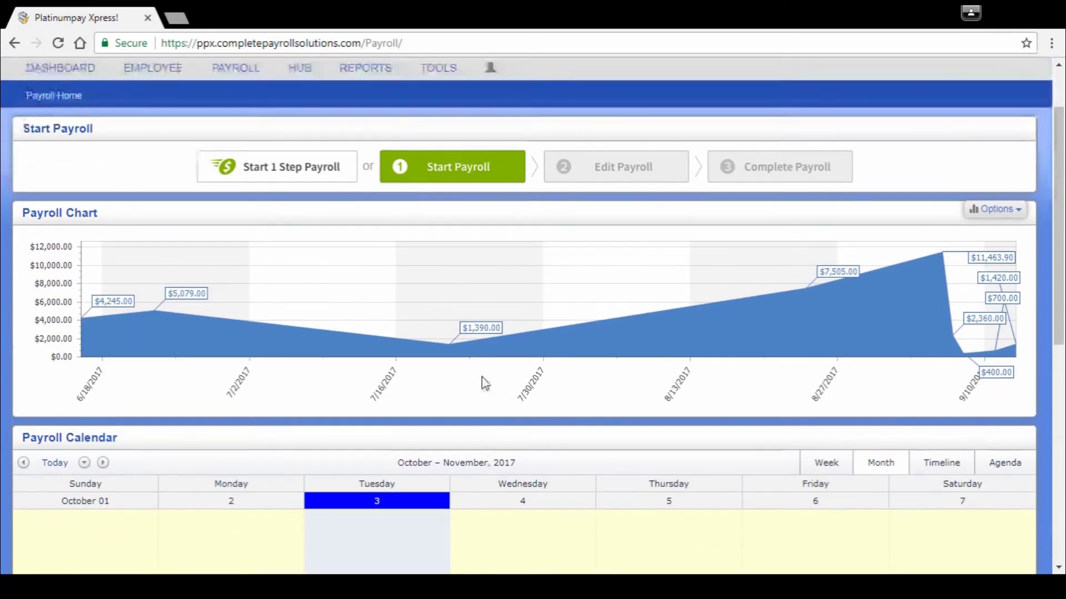
{"action": "left_click", "coordinate": [446, 181]}
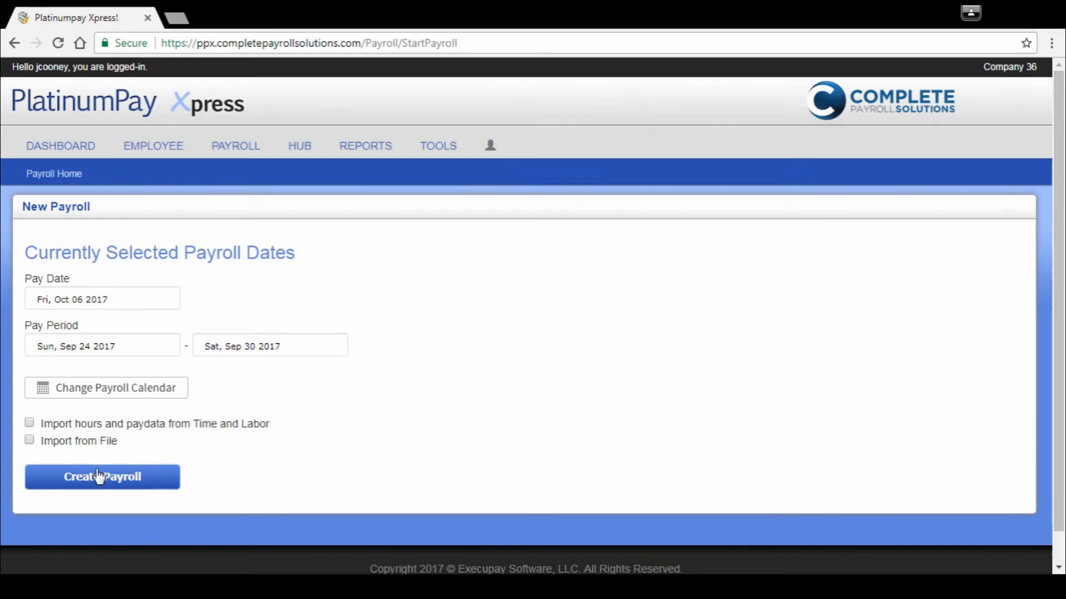
Create the payroll for pay period Sep 24–Sep 30 2017, keeping the preselected dates
{"action": "left_click", "coordinate": [119, 486]}
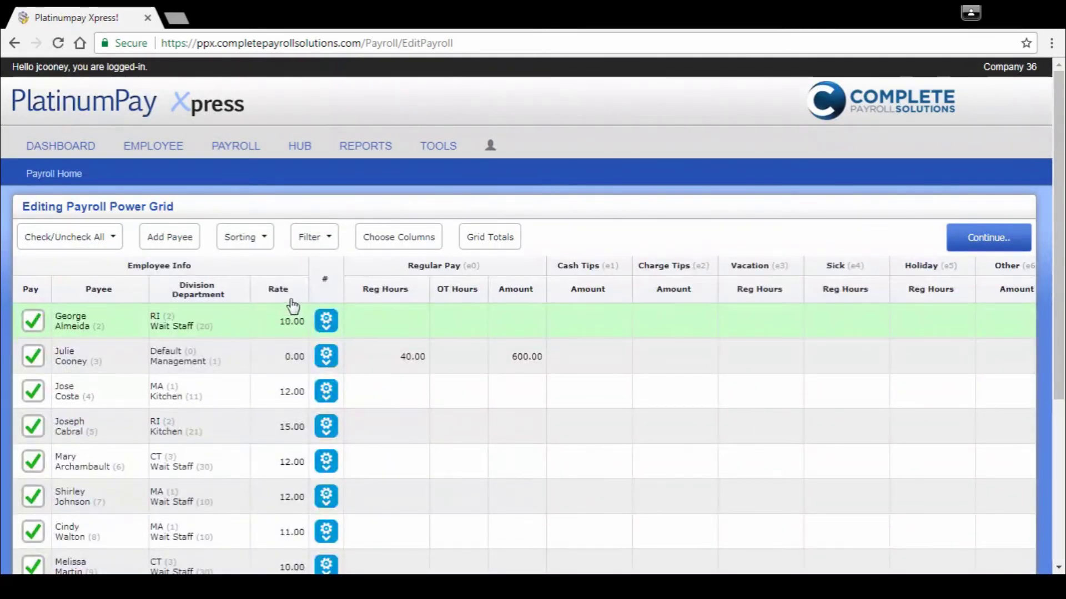
Exclude all employees, then include only the second through fifth listed employees
{"action": "left_click", "coordinate": [95, 238]}
{"action": "left_click", "coordinate": [76, 285]}
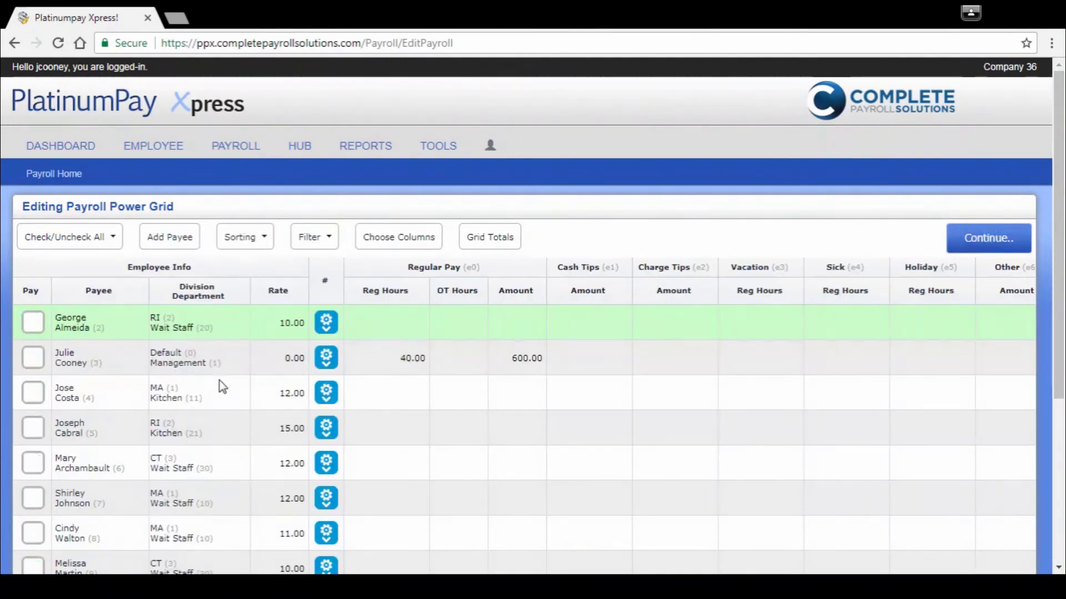
{"action": "scroll", "coordinate": [199, 385], "scroll_direction": "down", "scroll_amount": 1}
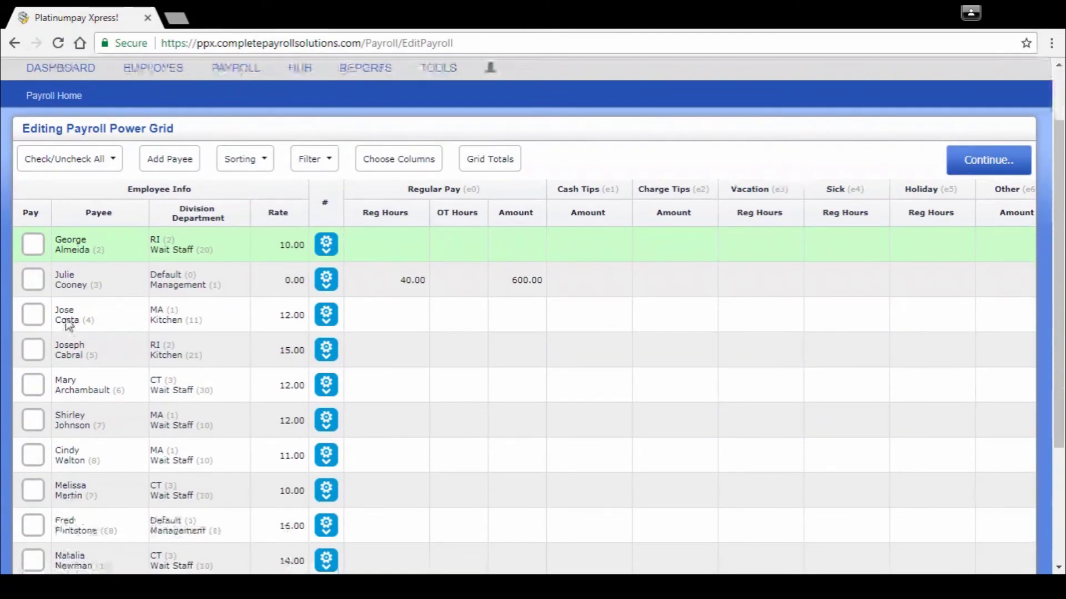
{"action": "left_click", "coordinate": [34, 282]}
{"action": "left_click", "coordinate": [37, 316]}
{"action": "left_click", "coordinate": [38, 353]}
{"action": "left_click", "coordinate": [35, 387]}
Enter regular hours 40, 20 and 30 and 350.00 in charge tips
{"action": "left_click", "coordinate": [405, 309]}
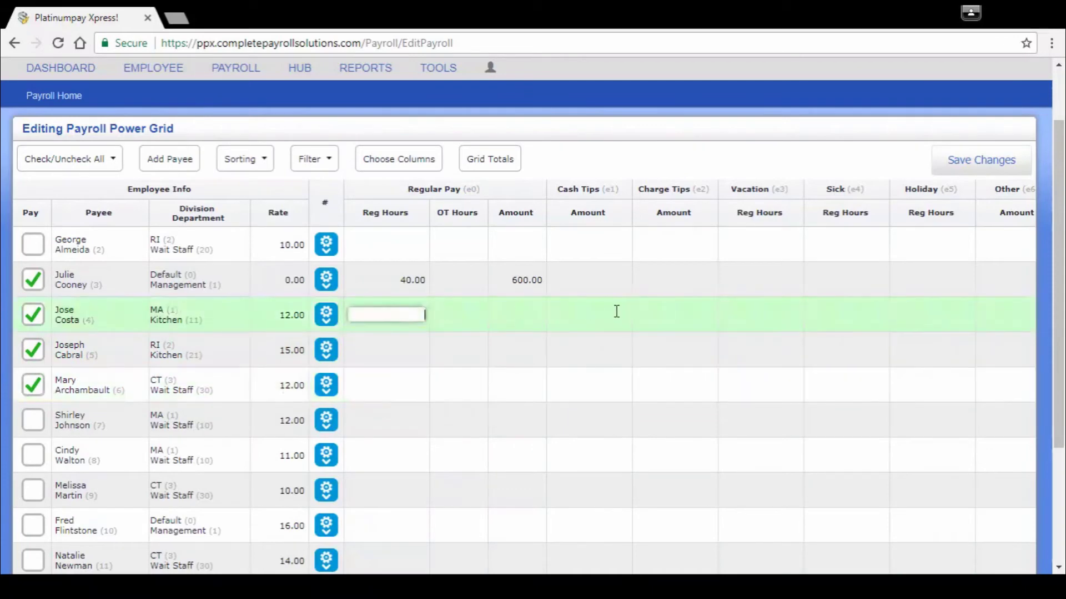
{"action": "type", "text": "40"}
{"action": "key", "text": "Return"}
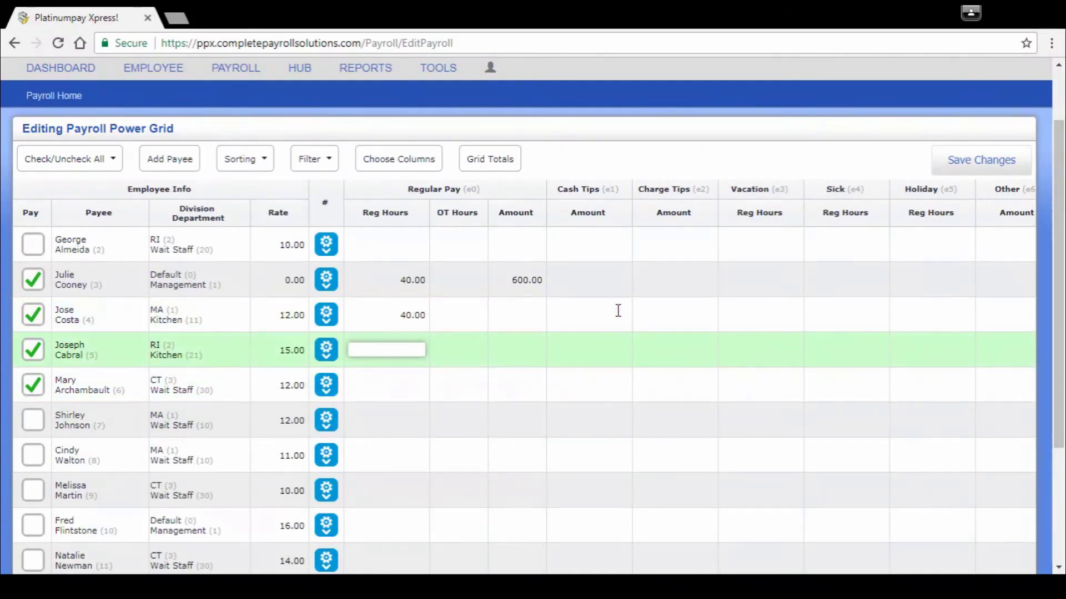
{"action": "type", "text": "20"}
{"action": "key", "text": "Return"}
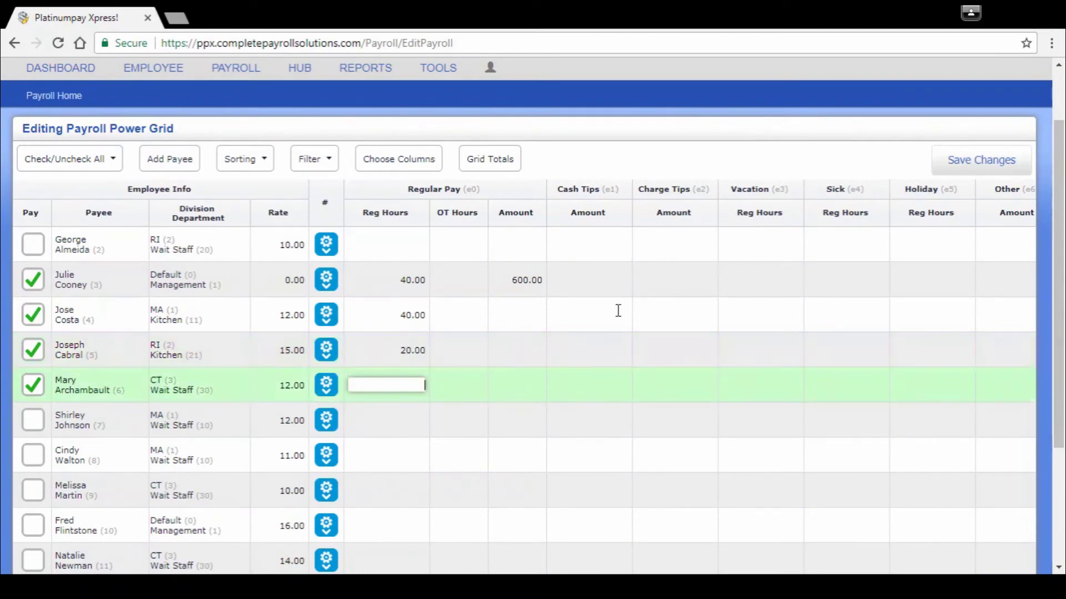
{"action": "type", "text": "3"}
{"action": "key", "text": "Tab"}
{"action": "key", "text": "Tab"}
{"action": "key", "text": "Tab"}
{"action": "key", "text": "Tab"}
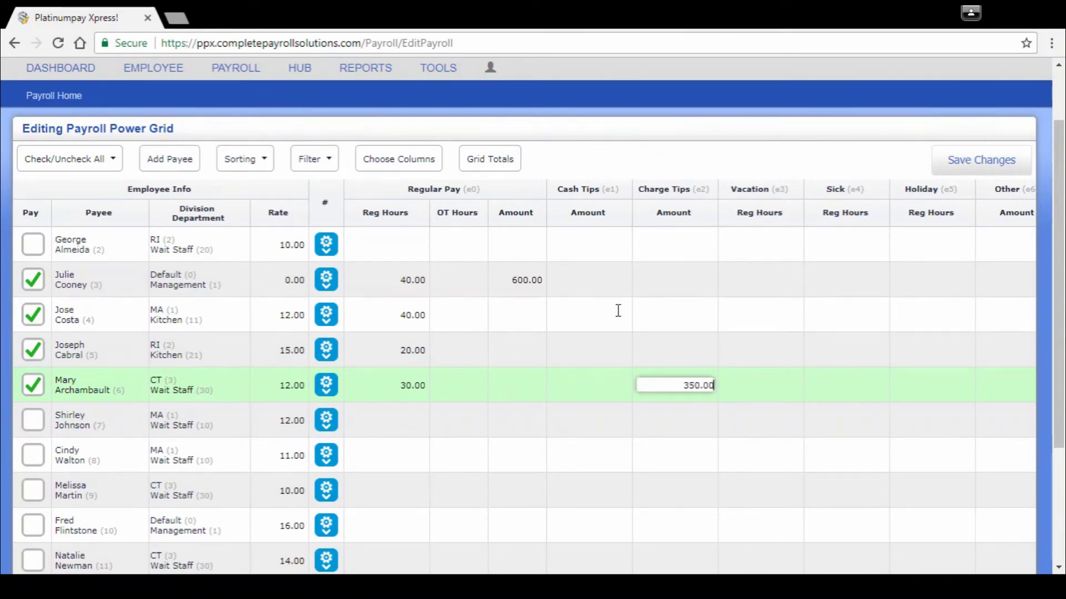
{"action": "left_click", "coordinate": [555, 377]}
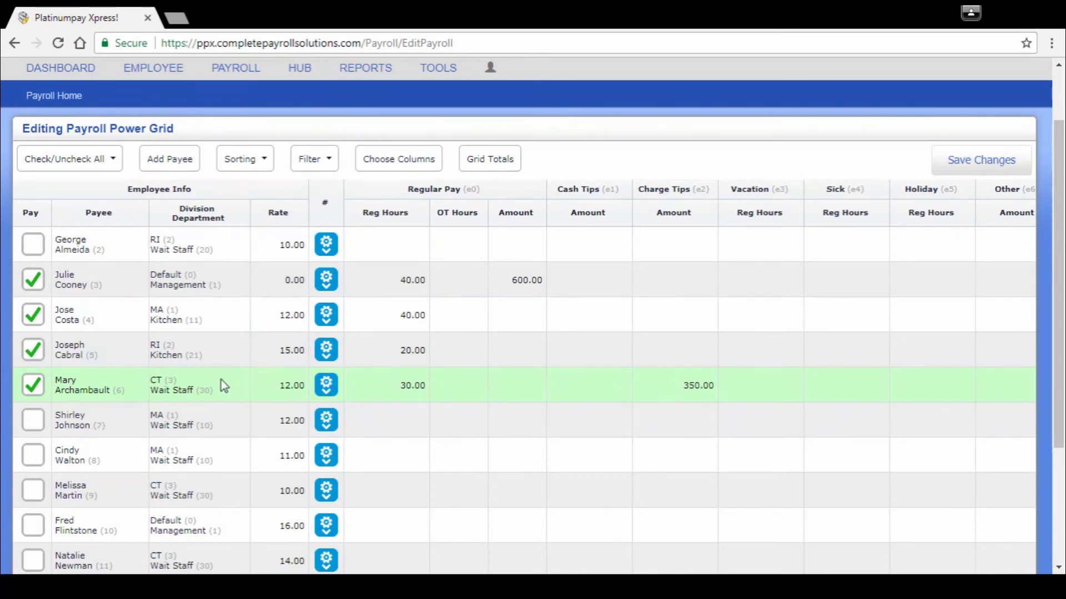
Look over the row actions, Filter, Sorting and Choose Columns options, then save the grid changes
{"action": "left_click", "coordinate": [327, 391]}
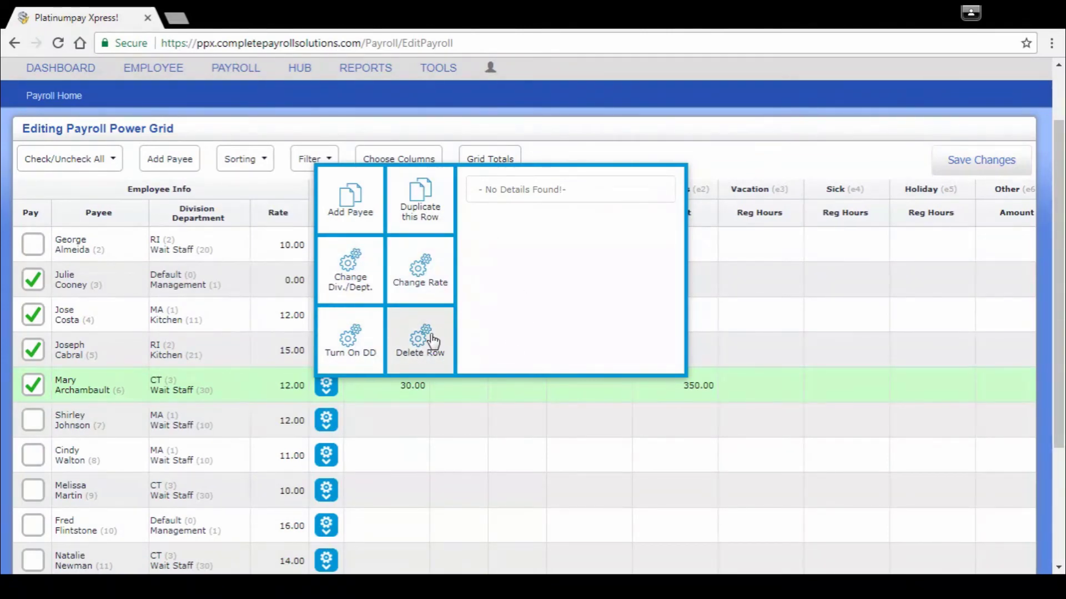
{"action": "left_click", "coordinate": [401, 420]}
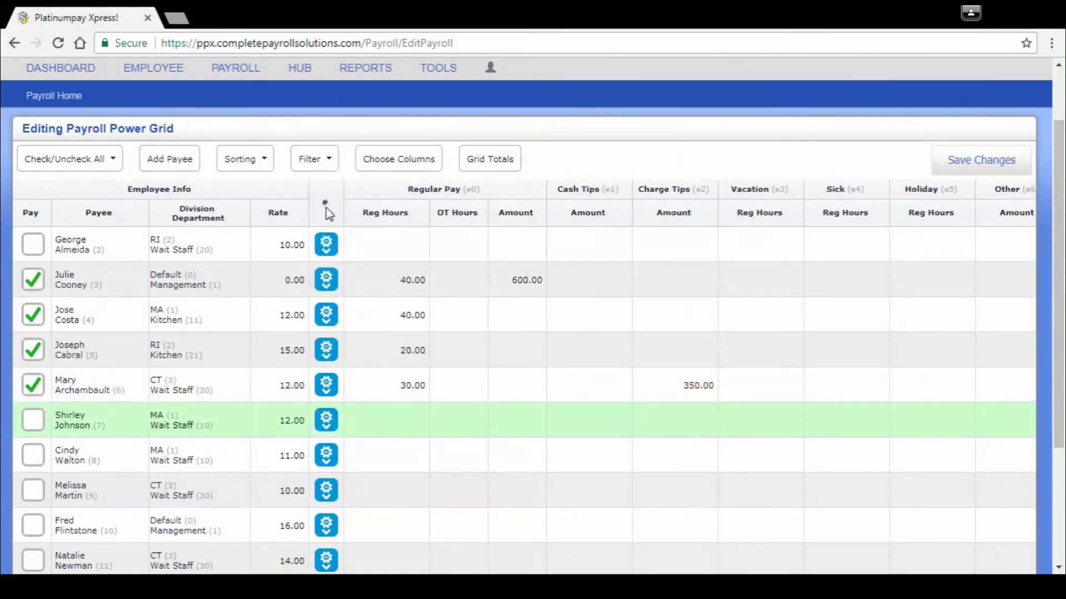
{"action": "left_click", "coordinate": [330, 160]}
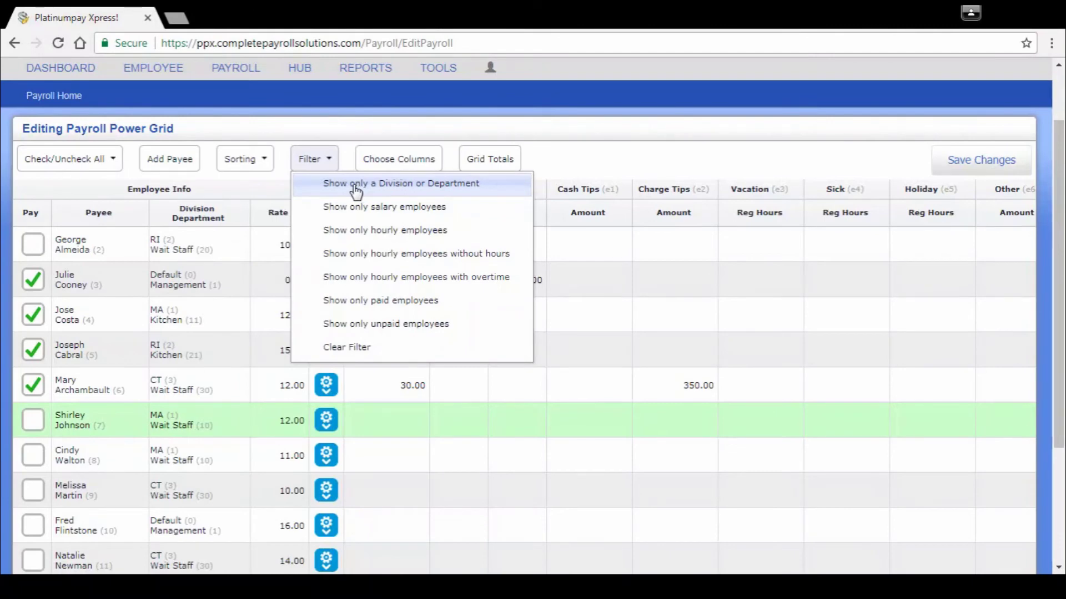
{"action": "left_click", "coordinate": [261, 162]}
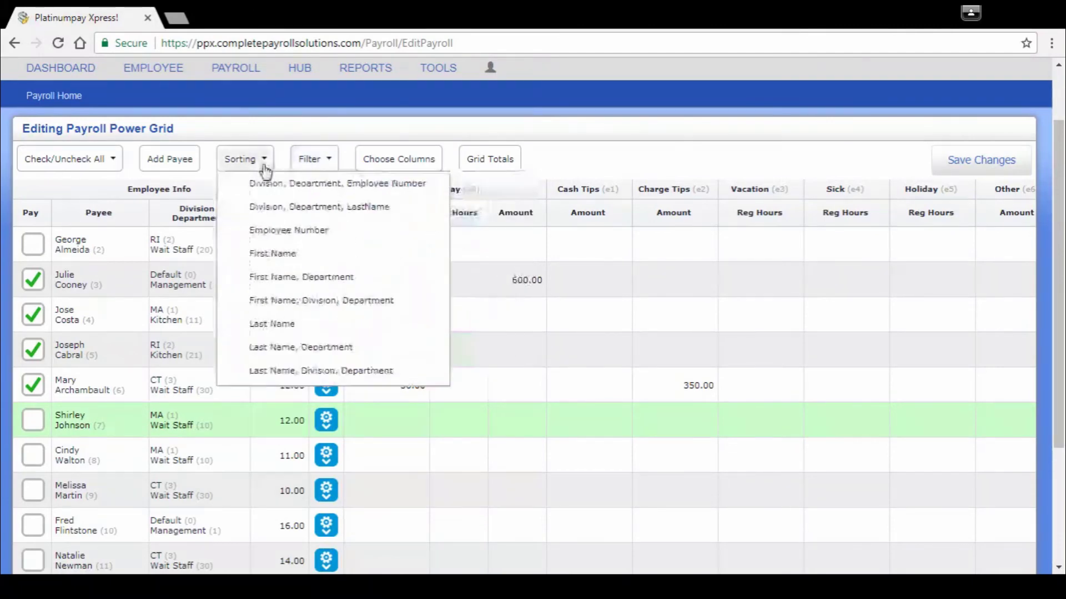
{"action": "left_click", "coordinate": [388, 162]}
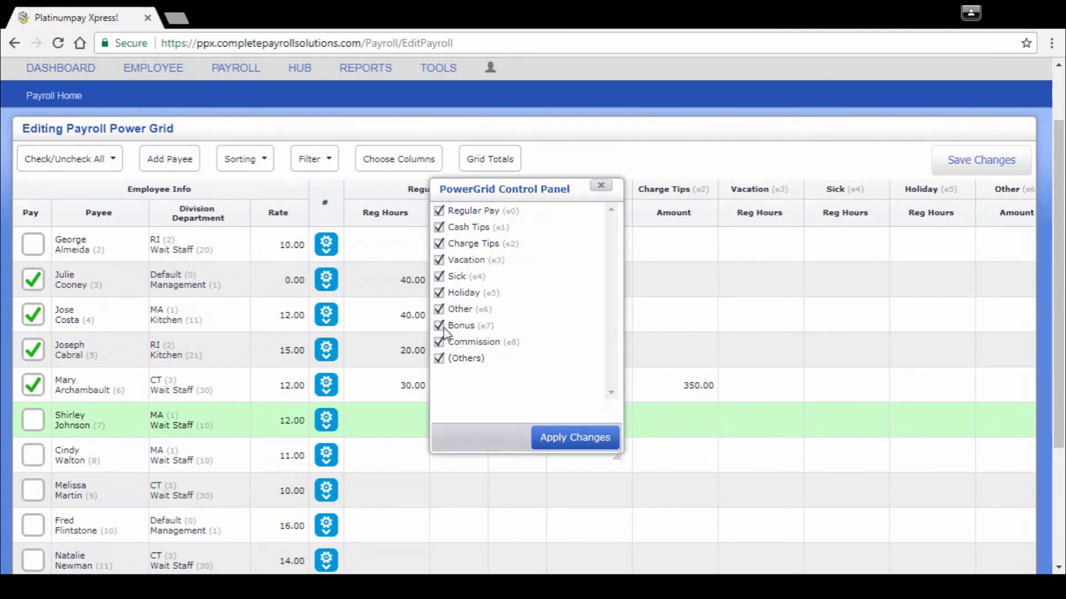
{"action": "left_click", "coordinate": [601, 187]}
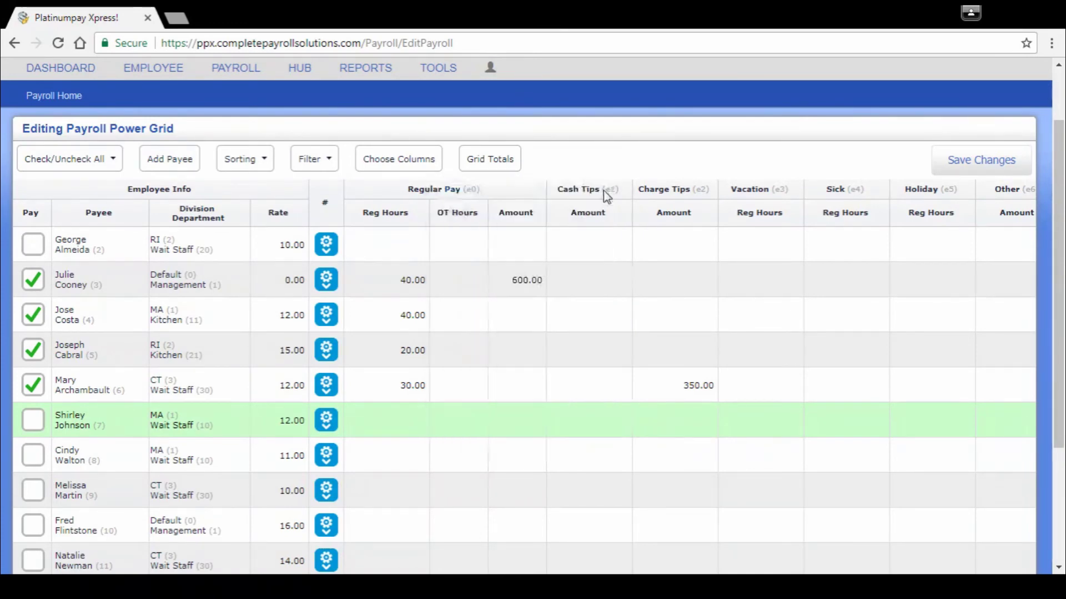
{"action": "left_click", "coordinate": [971, 166]}
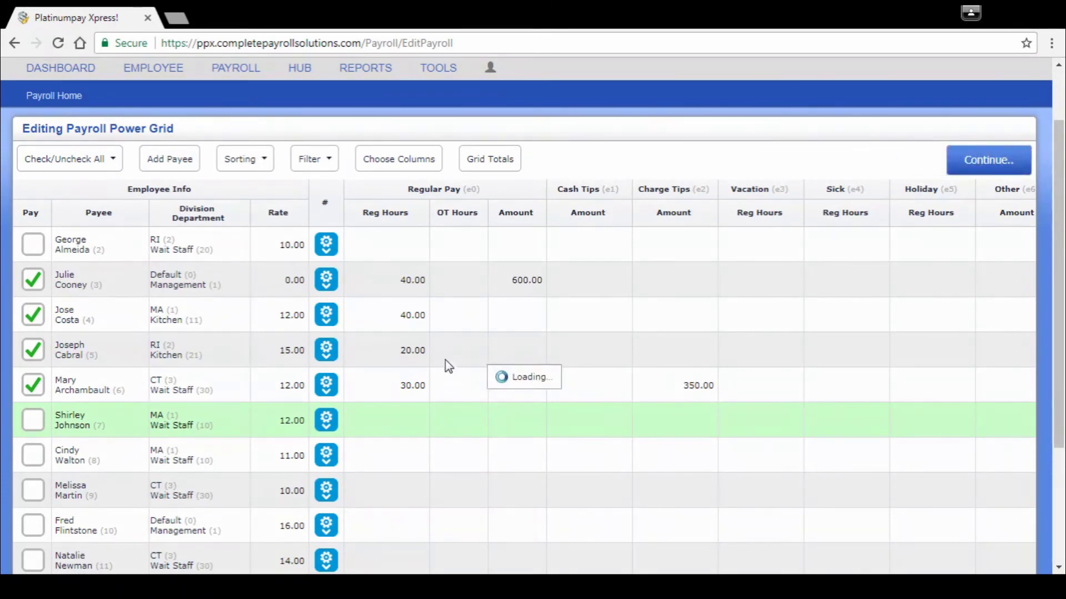
Check the Grid Totals, then continue and confirm paying 4 of 61 employees
{"action": "left_click", "coordinate": [493, 167]}
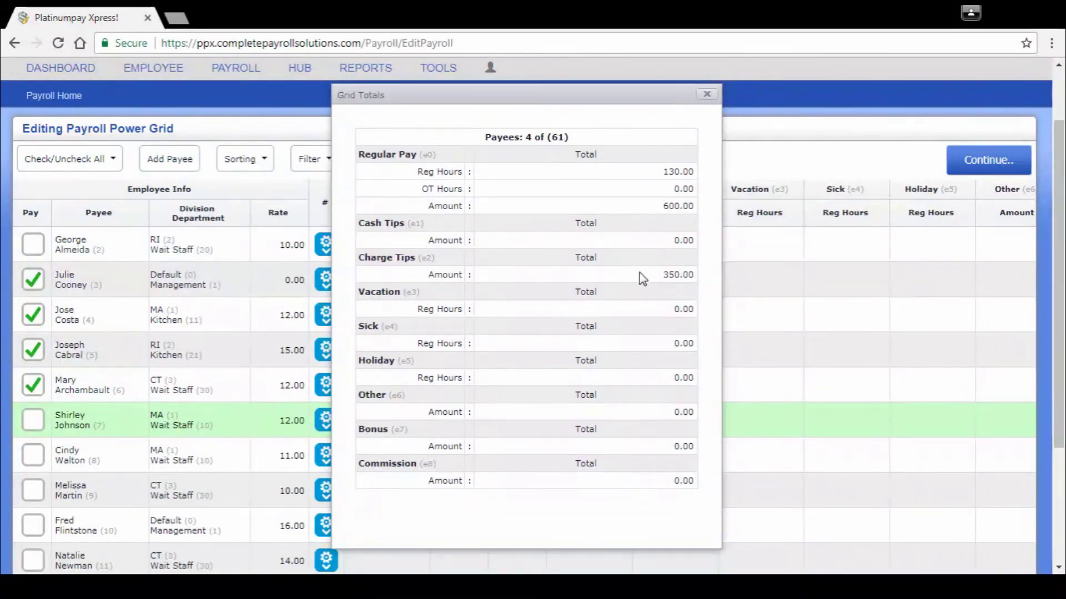
{"action": "left_click", "coordinate": [707, 96]}
{"action": "left_click", "coordinate": [969, 166]}
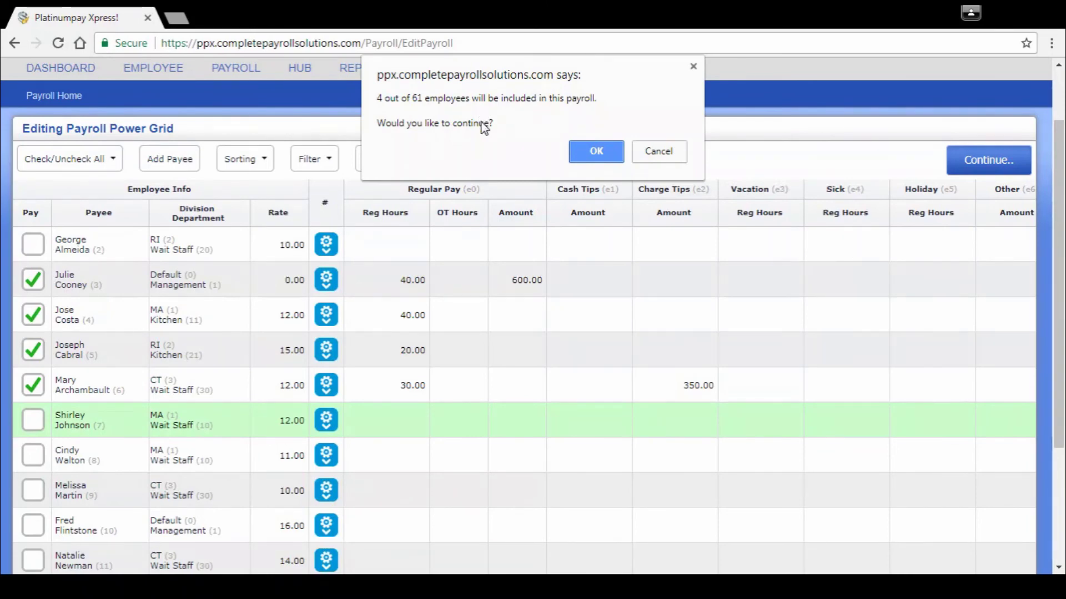
{"action": "left_click", "coordinate": [598, 157]}
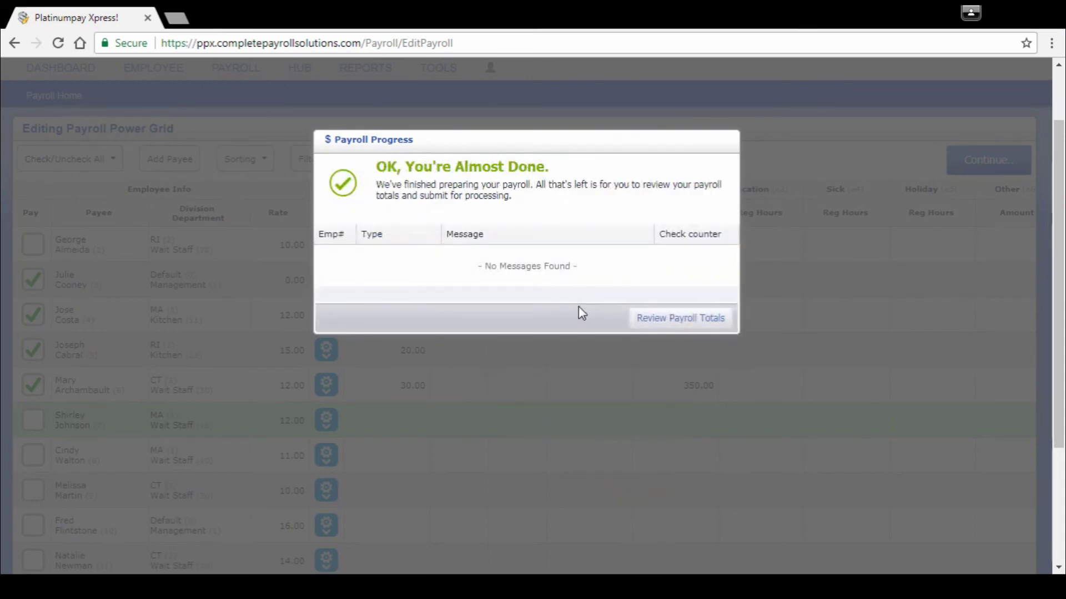
Open Review Payroll Totals and scroll the Submit Payroll page showing $2,090.00 gross payroll
{"action": "left_click", "coordinate": [704, 324]}
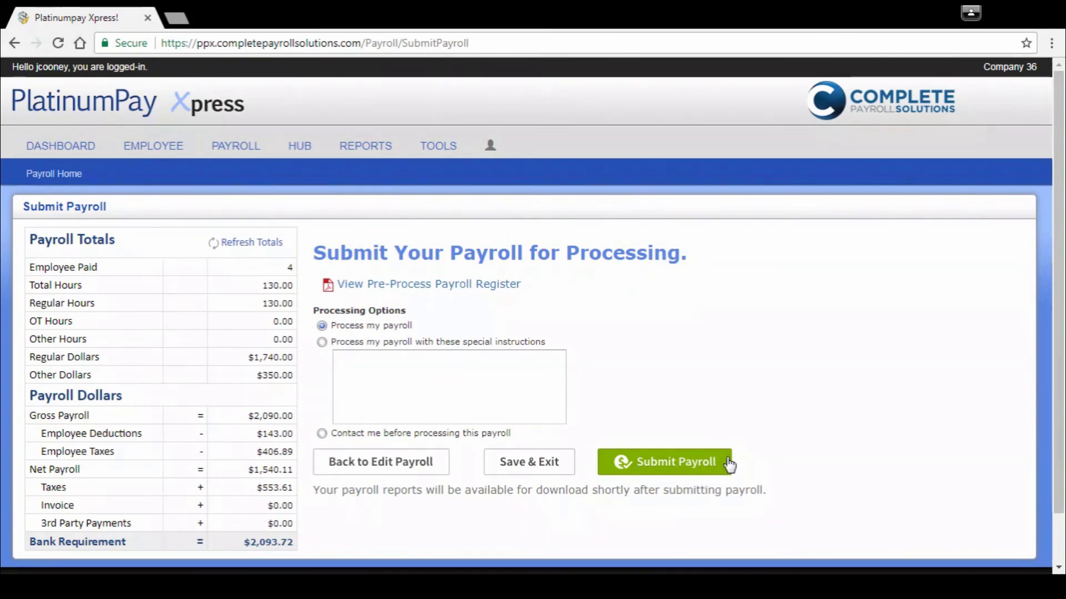
{"action": "scroll", "coordinate": [753, 333], "scroll_direction": "down", "scroll_amount": 2}
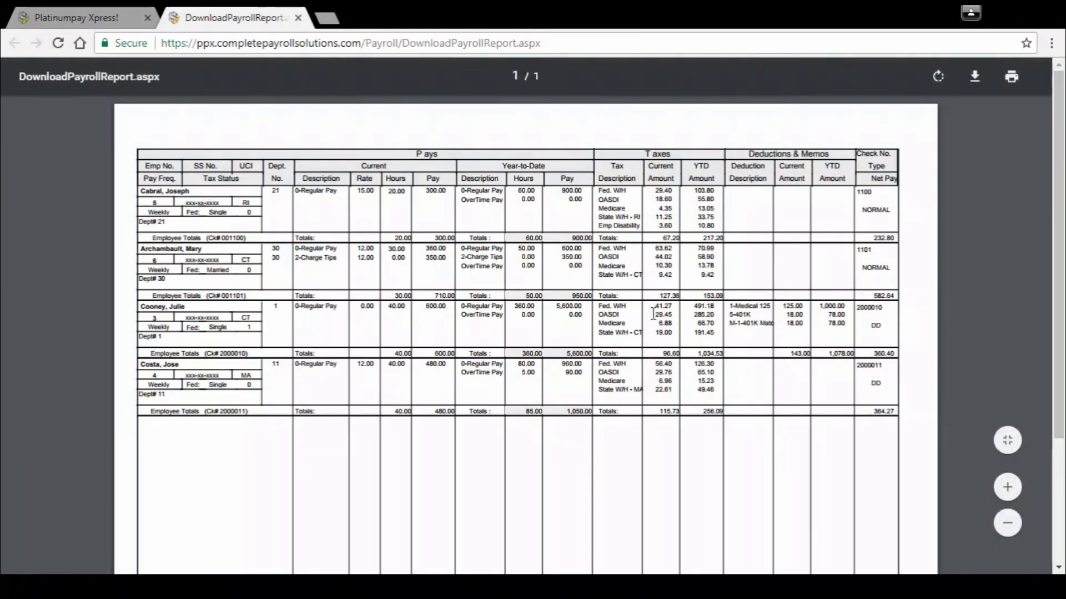
Scroll through the Pre-Process Payroll Register PDF for the four employees
{"action": "scroll", "coordinate": [607, 306], "scroll_direction": "down", "scroll_amount": 3}
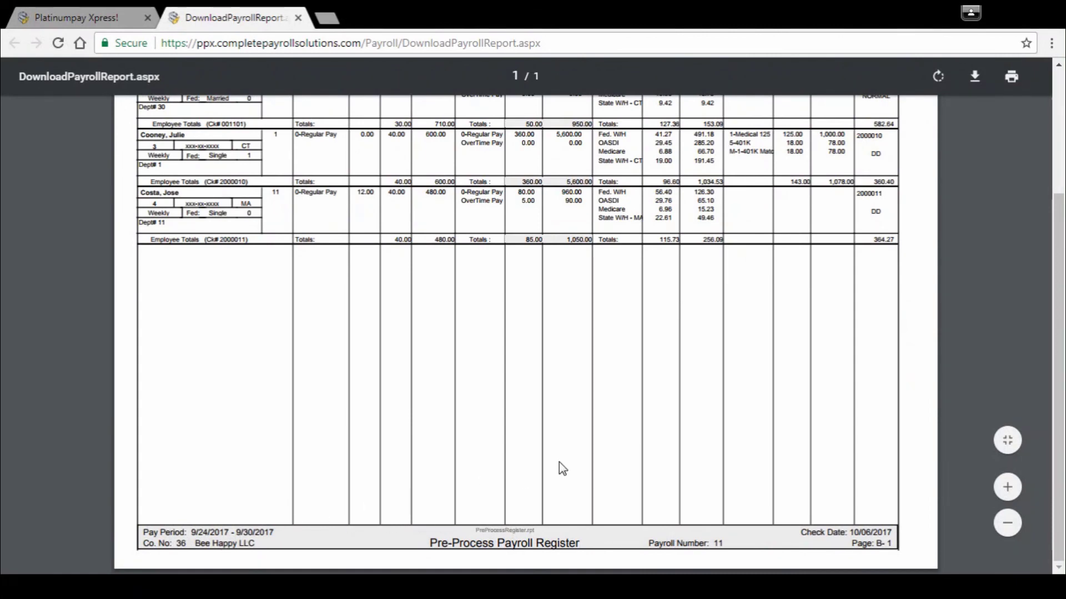
{"action": "scroll", "coordinate": [568, 414], "scroll_direction": "up", "scroll_amount": 5}
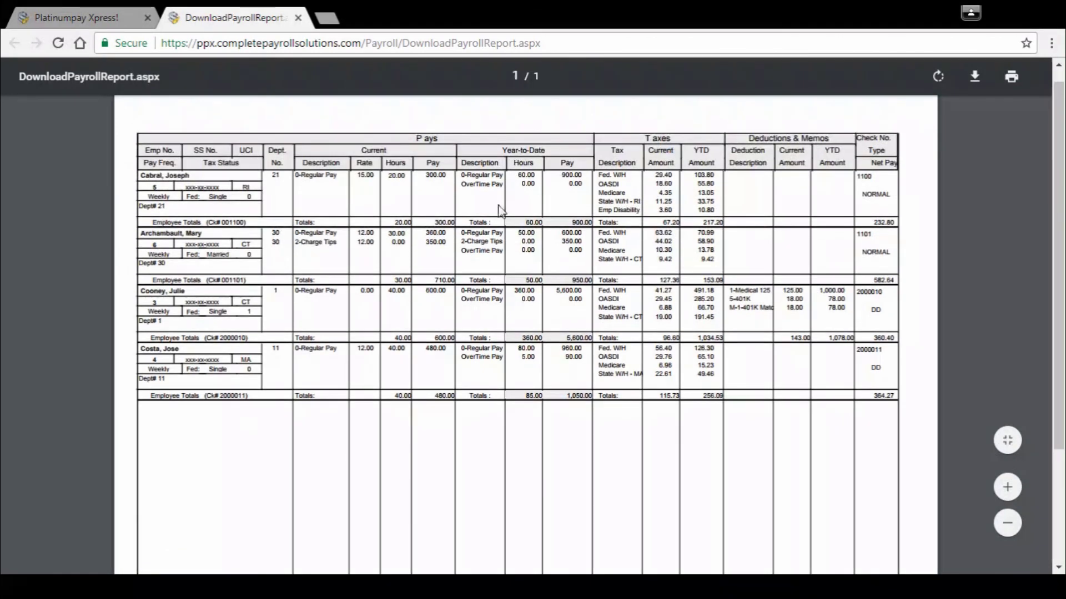
Close the register PDF and submit the Oct 06 2017 payroll, confirming the prompt
{"action": "left_click", "coordinate": [298, 18]}
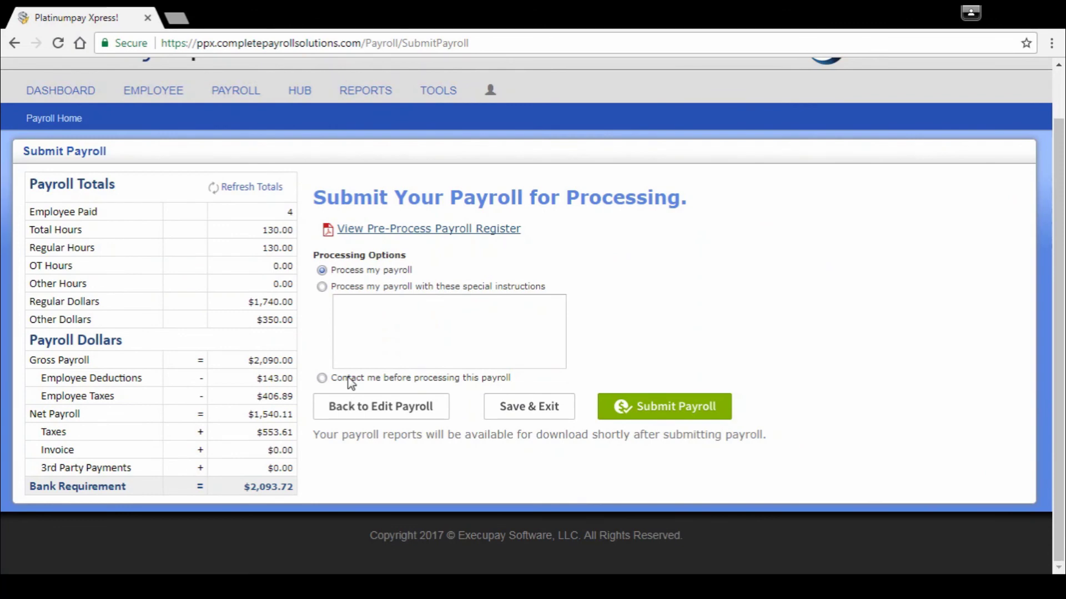
{"action": "left_click", "coordinate": [658, 408]}
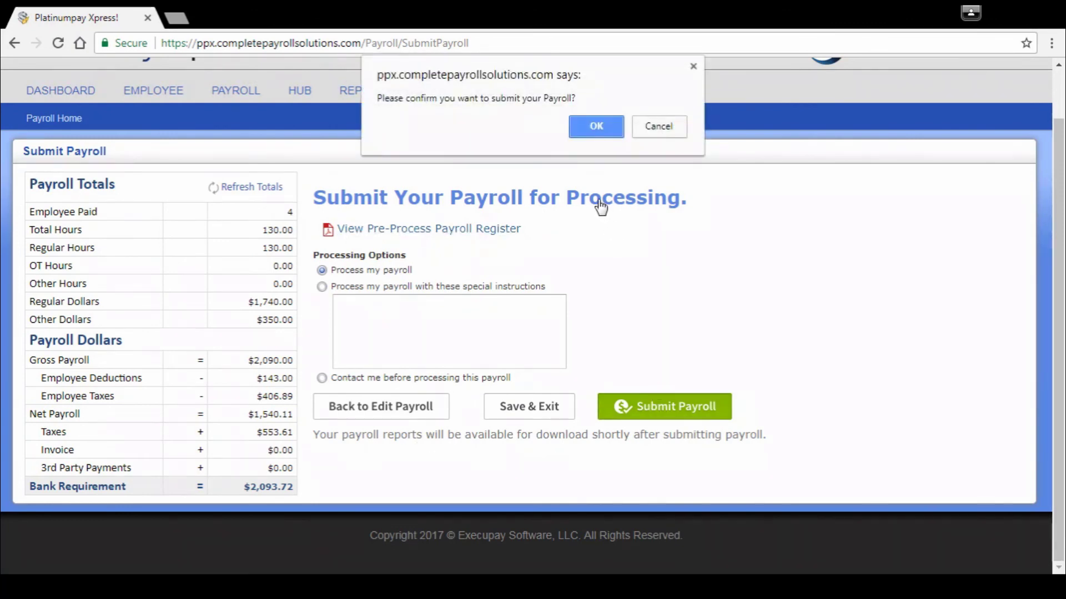
{"action": "left_click", "coordinate": [592, 134]}
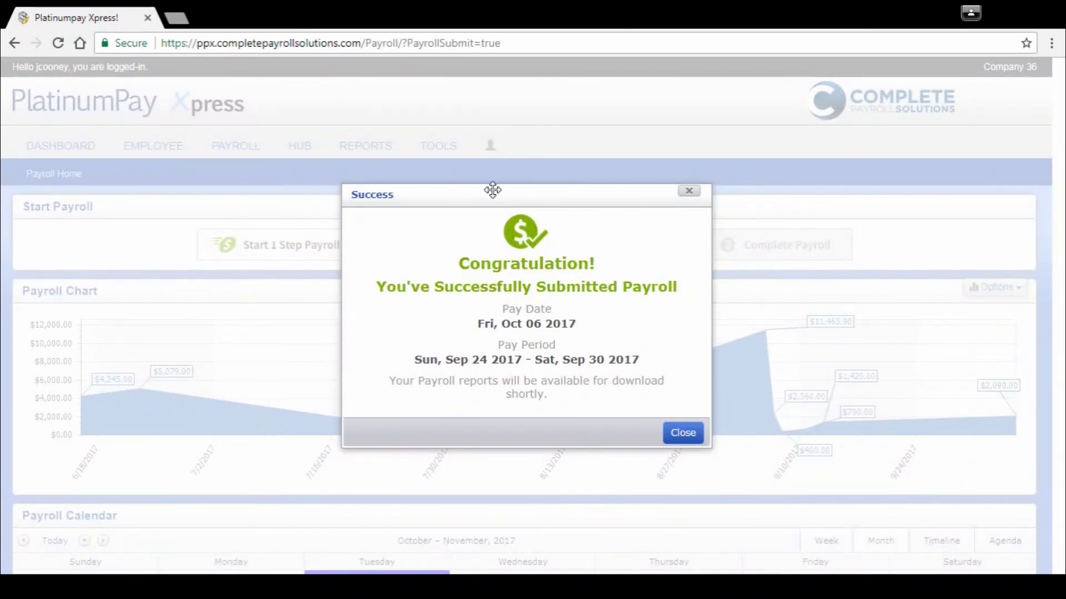
Close the Success dialog to return to Payroll Home showing the $2,090.00 chart
{"action": "left_click", "coordinate": [690, 193]}
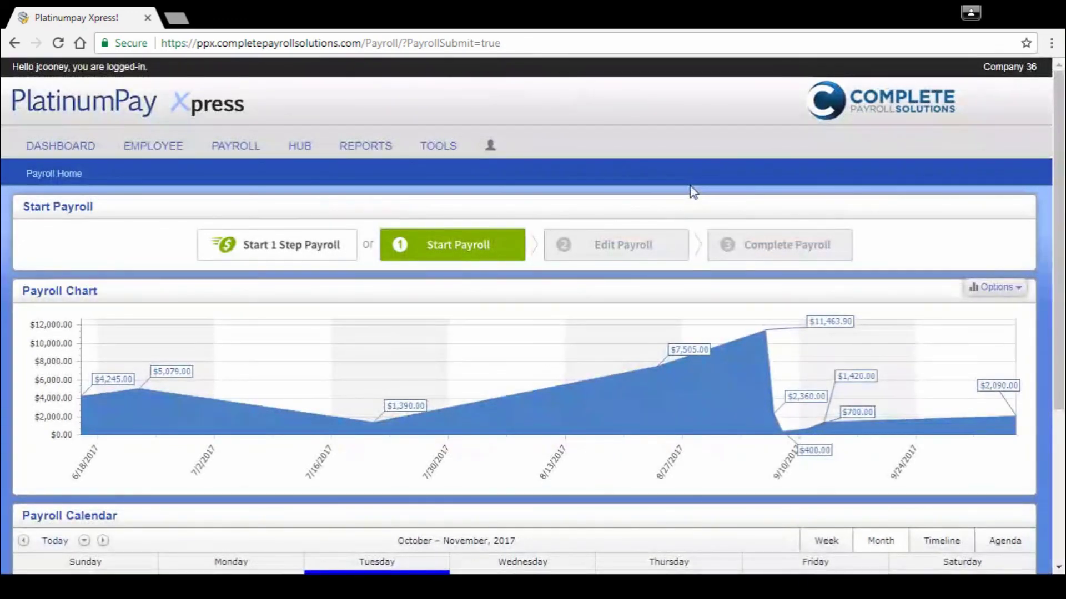